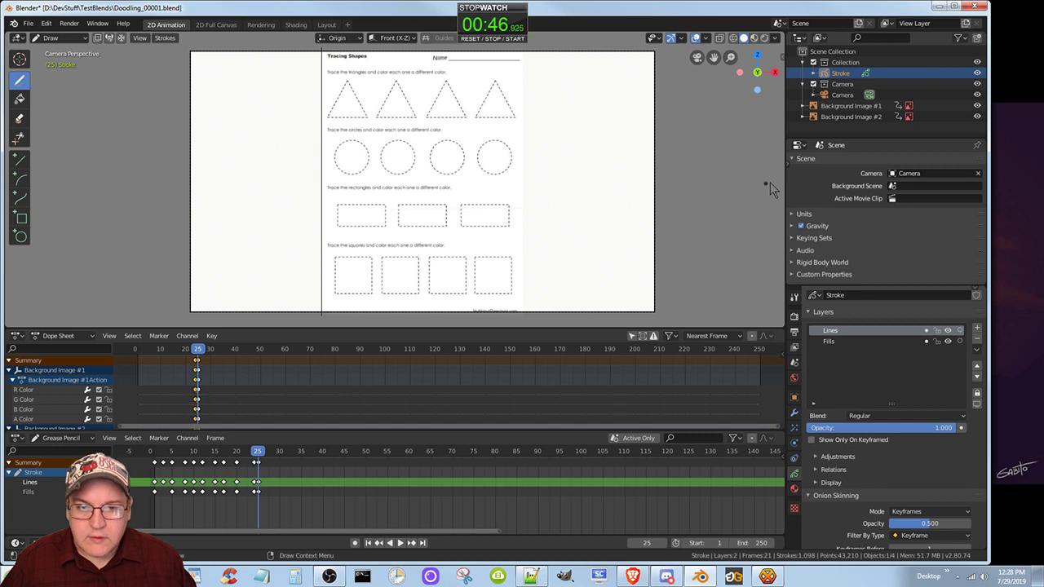
Enlarge the 3D viewport by narrowing the side editors and collapsing the upper Dope Sheet, framing the tracing worksheet.
left_click_drag(780, 181, 831, 189)
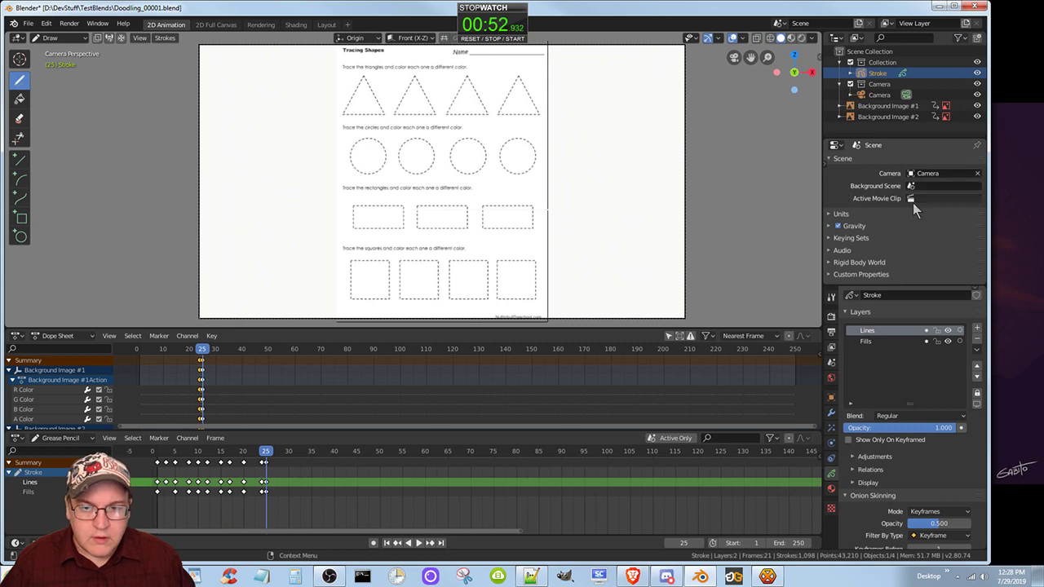
left_click(760, 319)
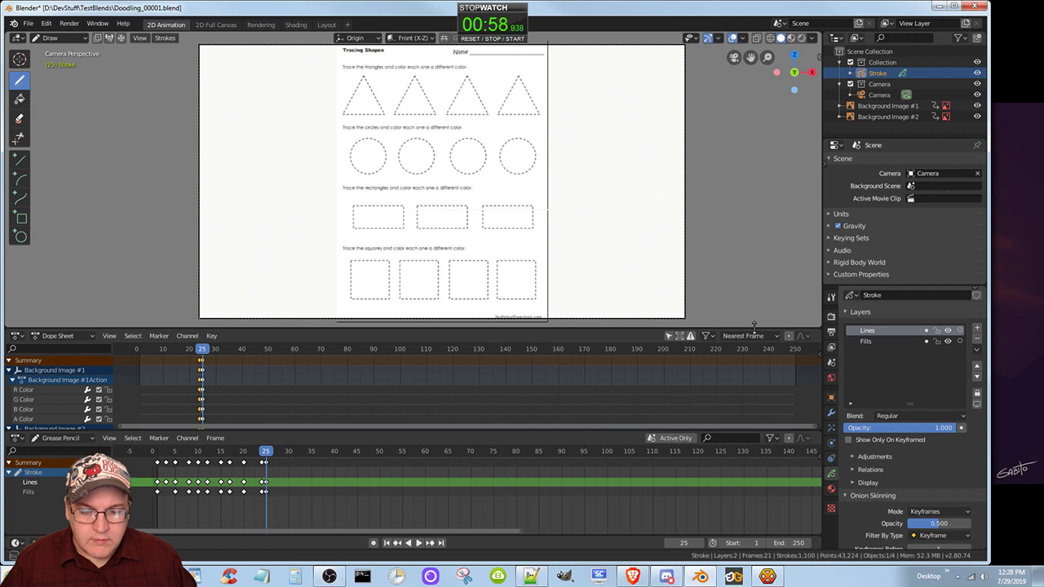
left_click_drag(754, 325, 765, 416)
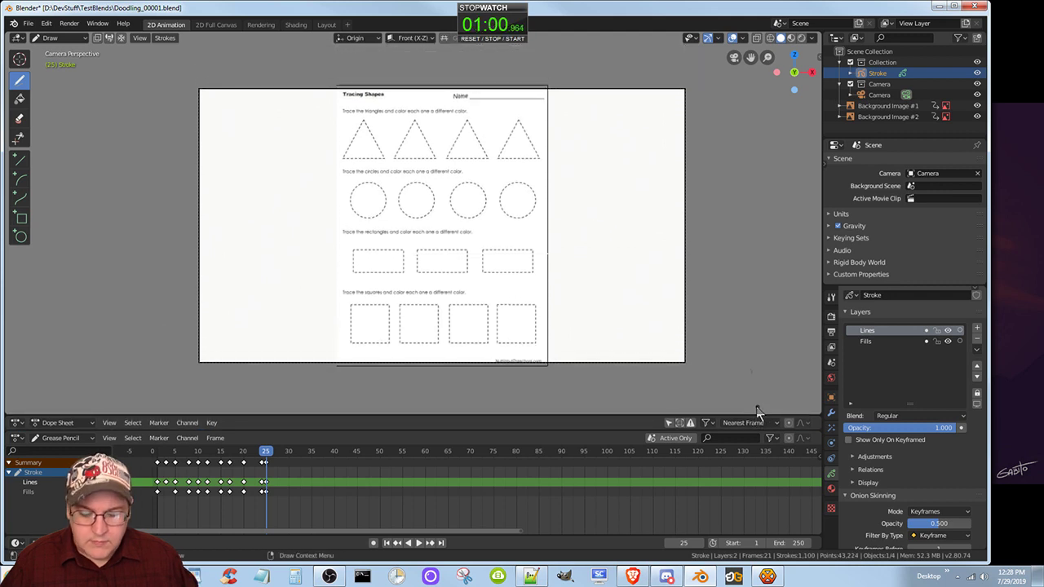
scroll(748, 396, "up", 3)
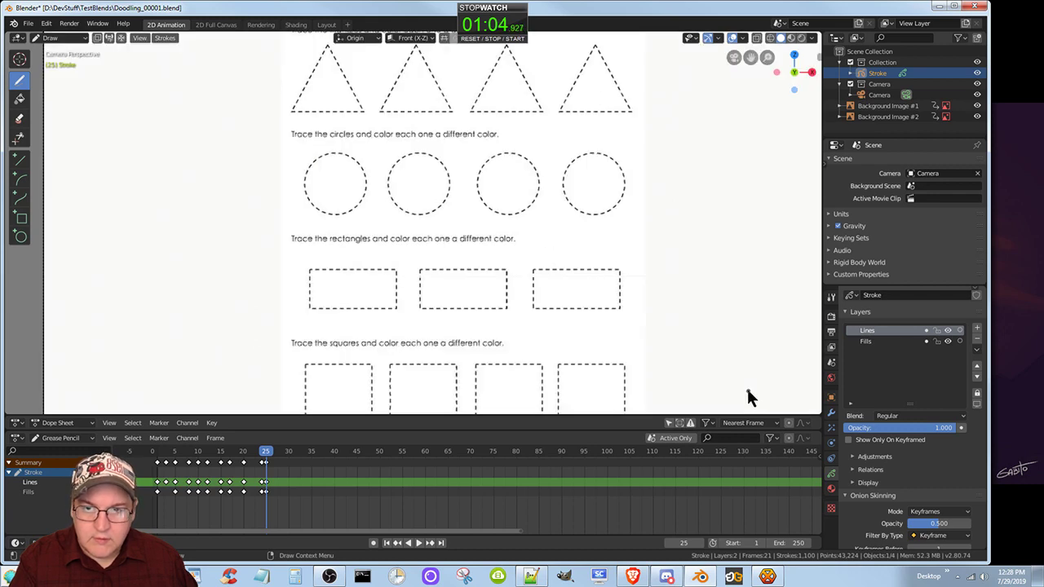
scroll(747, 389, "up", 1)
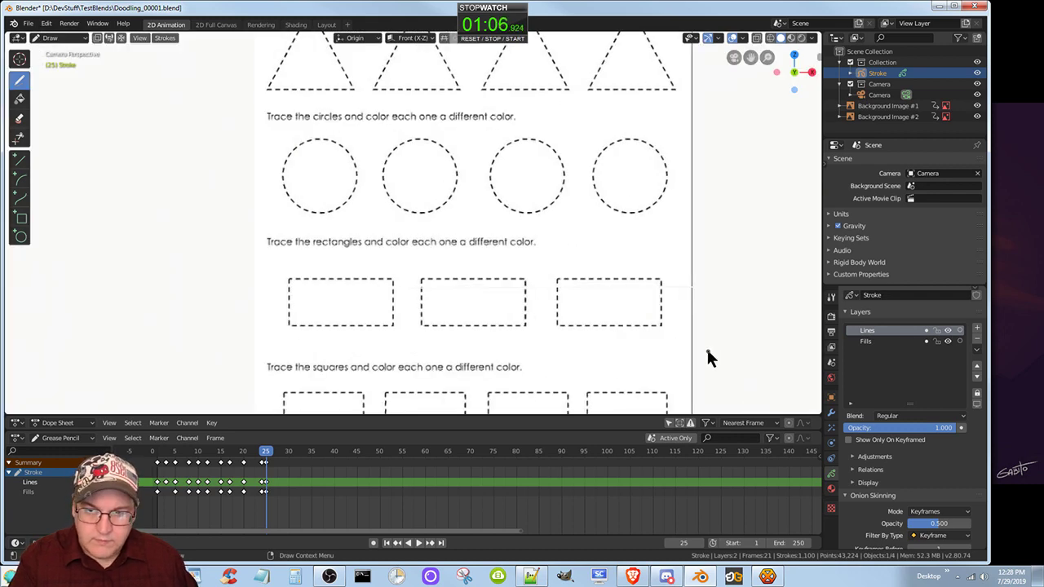
scroll(703, 348, "down", 3)
scroll(705, 353, "up", 2)
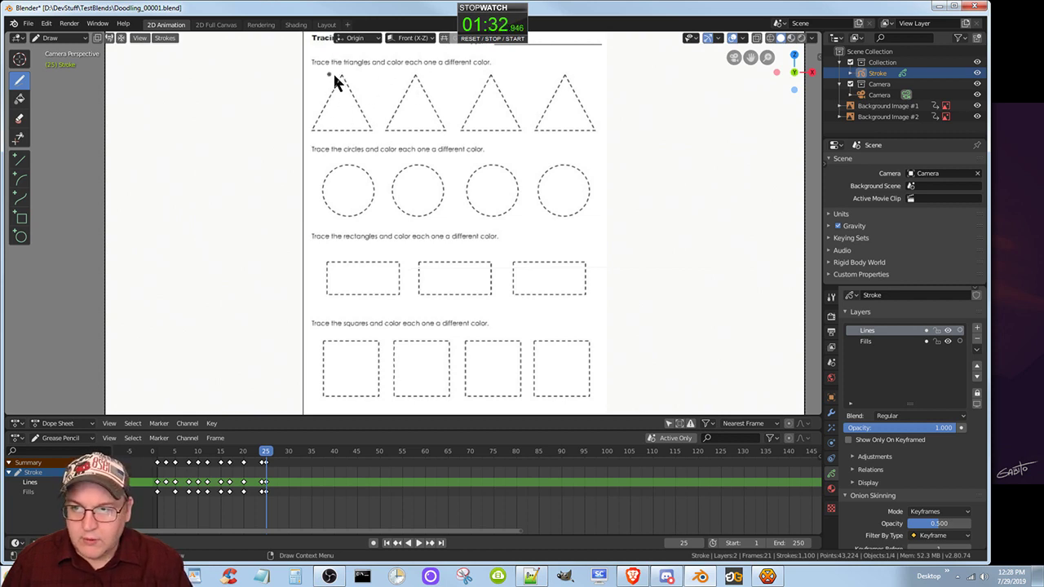
Trace the four dashed triangles freehand on frame 25, going over each with a second pass of rough strokes.
mouse_move(342, 81)
left_mouse_down()
mouse_move(331, 128)
mouse_move(341, 82)
mouse_move(314, 129)
left_mouse_up()
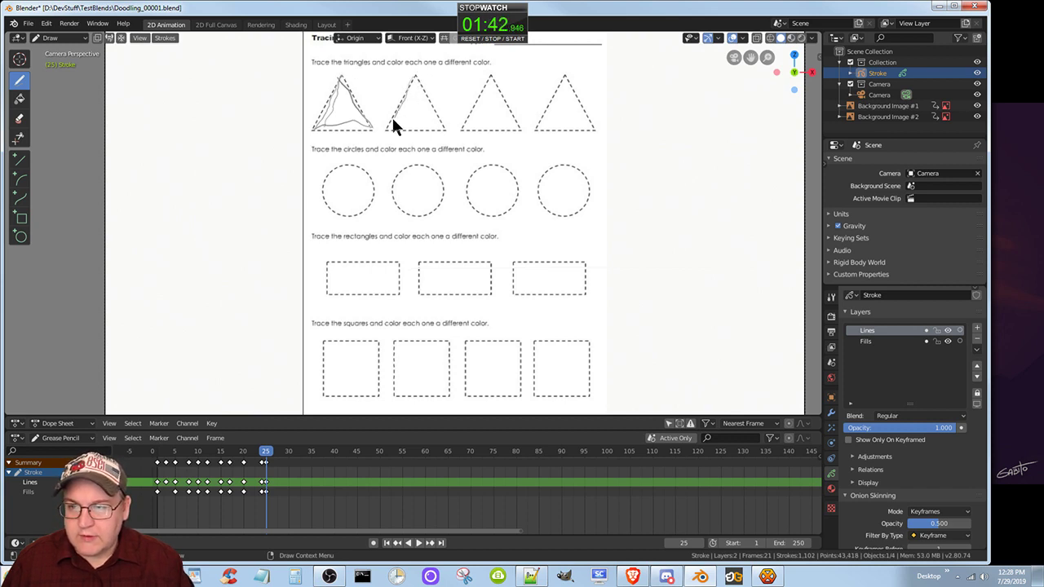
mouse_move(416, 135)
left_mouse_down()
mouse_move(443, 133)
mouse_move(416, 75)
left_mouse_up()
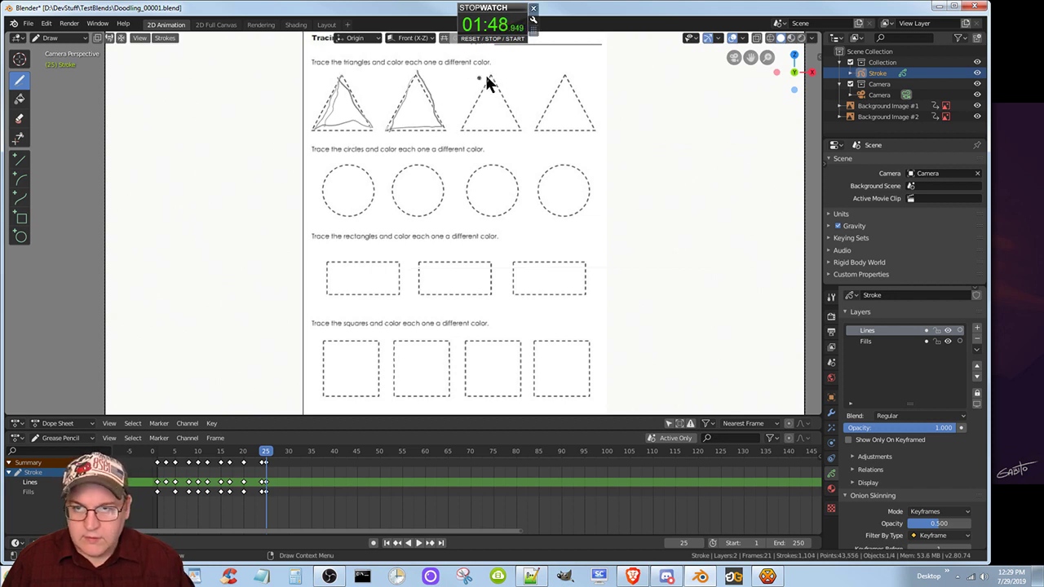
mouse_move(492, 80)
left_mouse_down()
mouse_move(456, 135)
mouse_move(518, 127)
mouse_move(493, 77)
left_mouse_up()
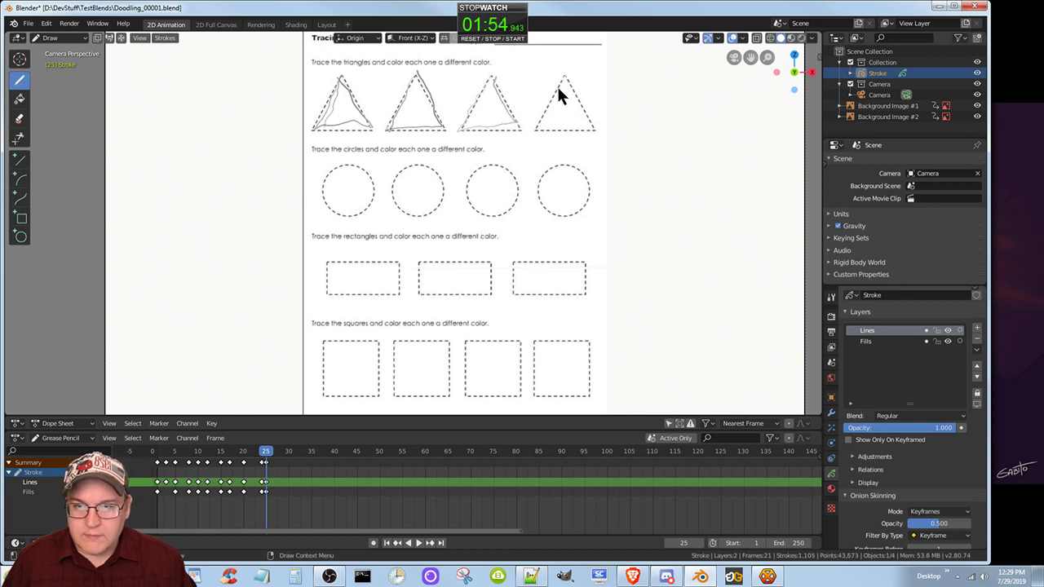
mouse_move(555, 91)
left_mouse_down()
mouse_move(538, 132)
mouse_move(596, 129)
mouse_move(566, 75)
left_mouse_up()
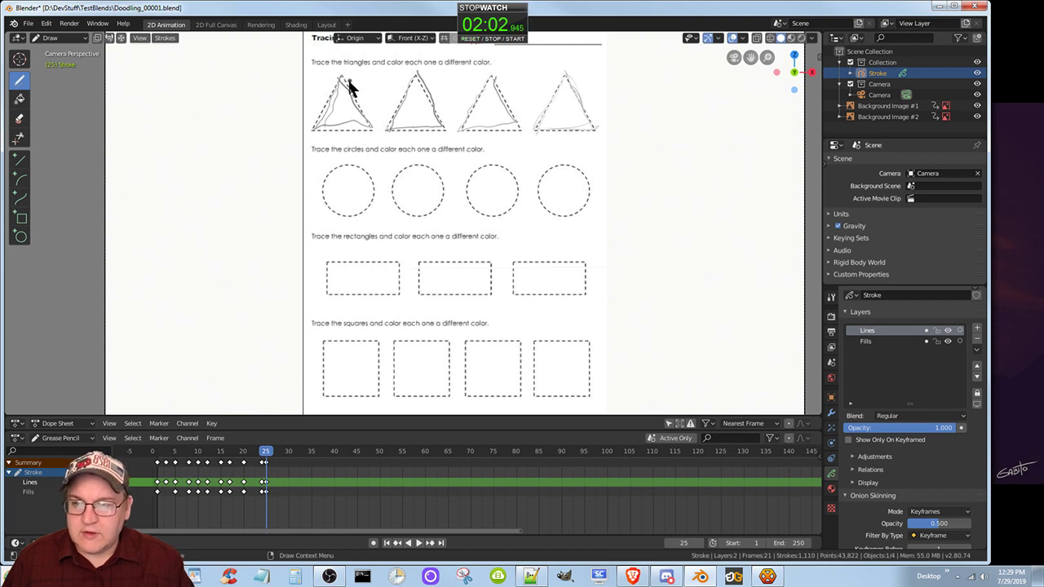
mouse_move(348, 79)
left_mouse_down()
mouse_move(320, 112)
mouse_move(320, 130)
mouse_move(340, 86)
mouse_move(378, 122)
mouse_move(366, 127)
mouse_move(389, 137)
mouse_move(415, 81)
mouse_move(446, 135)
mouse_move(366, 139)
mouse_move(522, 131)
left_mouse_up()
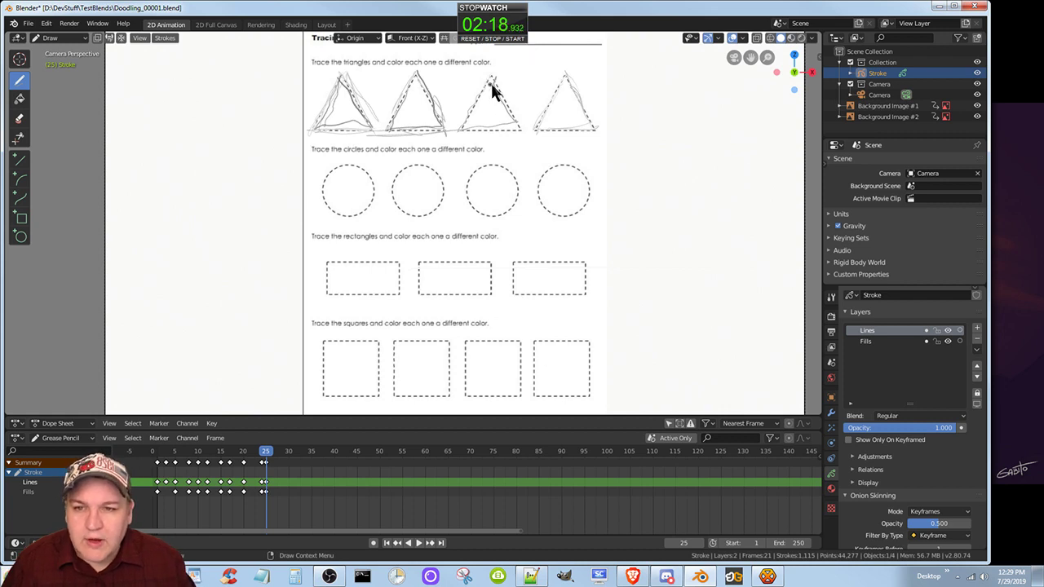
mouse_move(495, 78)
left_mouse_down()
mouse_move(465, 131)
mouse_move(499, 132)
left_mouse_up()
left_click_drag(498, 85, 508, 98)
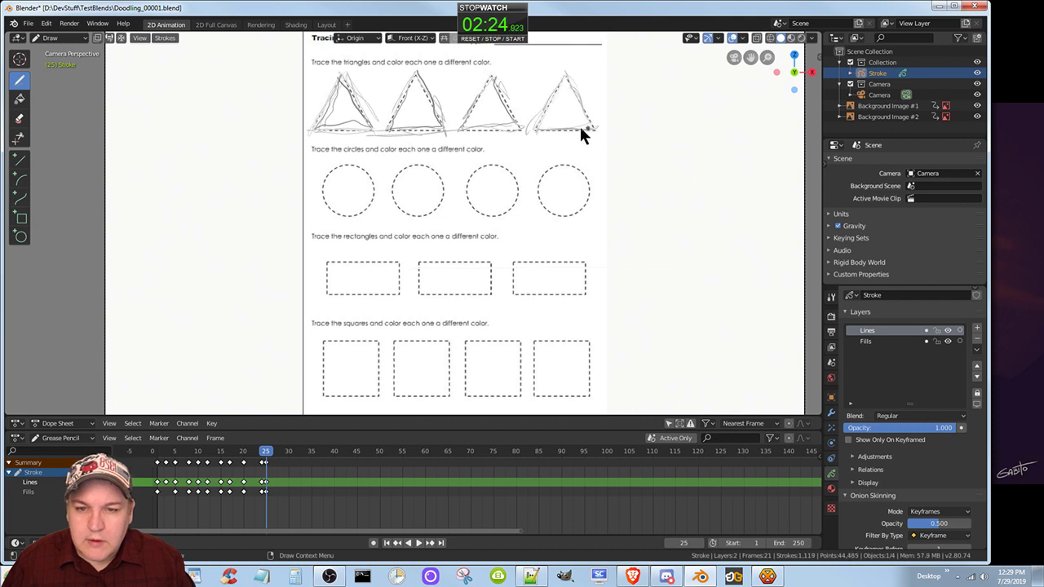
left_click_drag(581, 128, 569, 86)
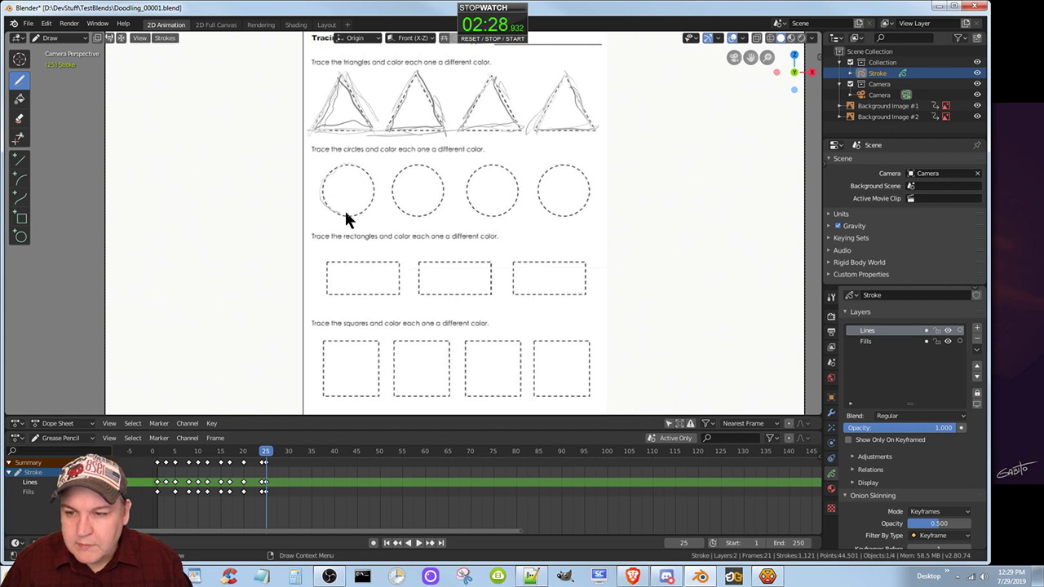
Trace the four dashed circles freehand on frame 25, looping around the last one several times.
left_click_drag(332, 178, 336, 173)
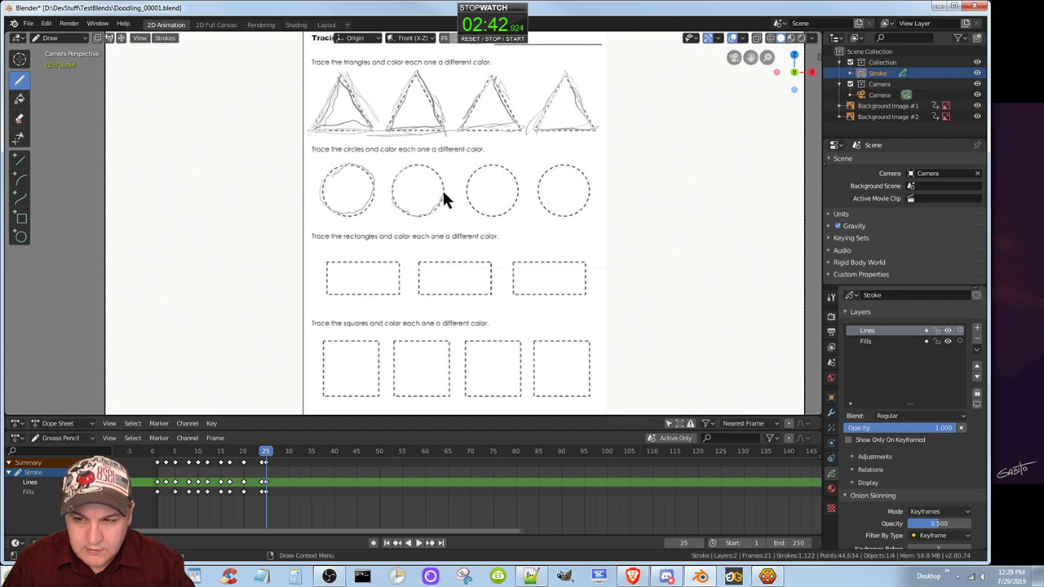
left_click_drag(443, 194, 415, 164)
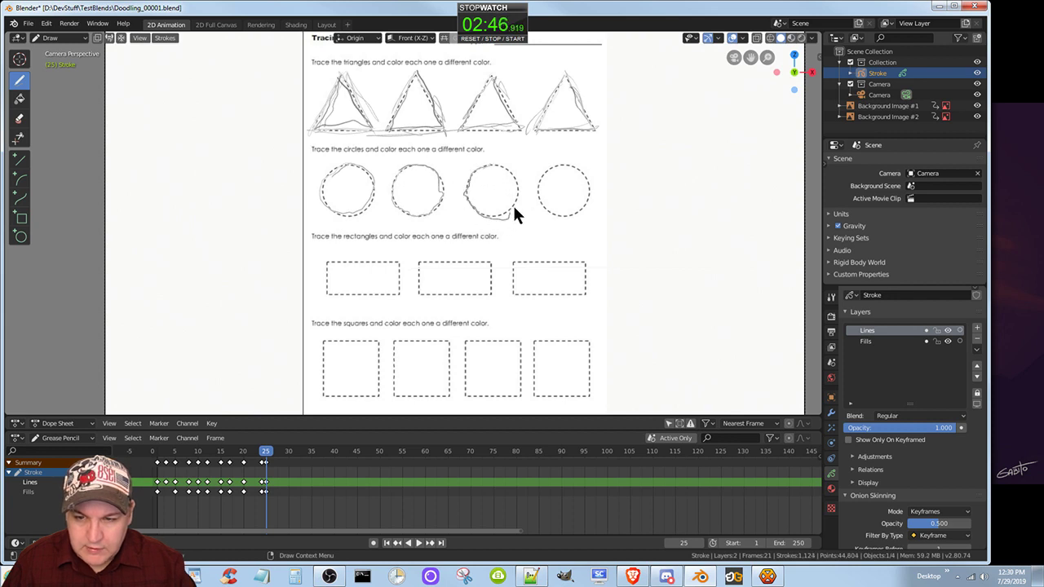
mouse_move(571, 168)
left_mouse_down()
mouse_move(546, 175)
mouse_move(541, 204)
left_mouse_up()
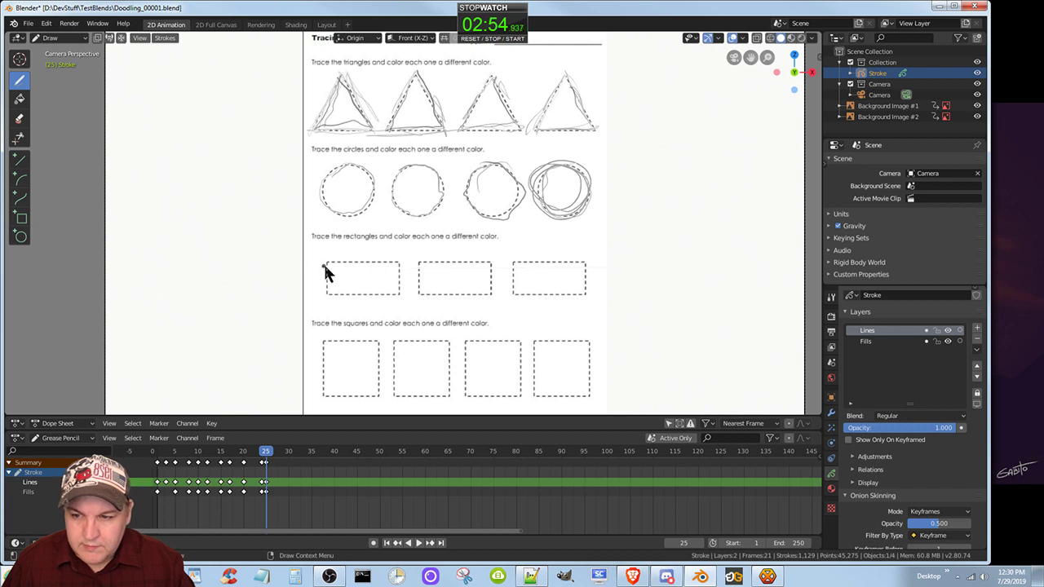
Trace the three dashed rectangles on frame 25 with loose freehand strokes along each side.
mouse_move(325, 260)
left_mouse_down()
mouse_move(329, 291)
mouse_move(403, 301)
mouse_move(386, 262)
mouse_move(364, 268)
mouse_move(416, 278)
mouse_move(484, 261)
left_mouse_up()
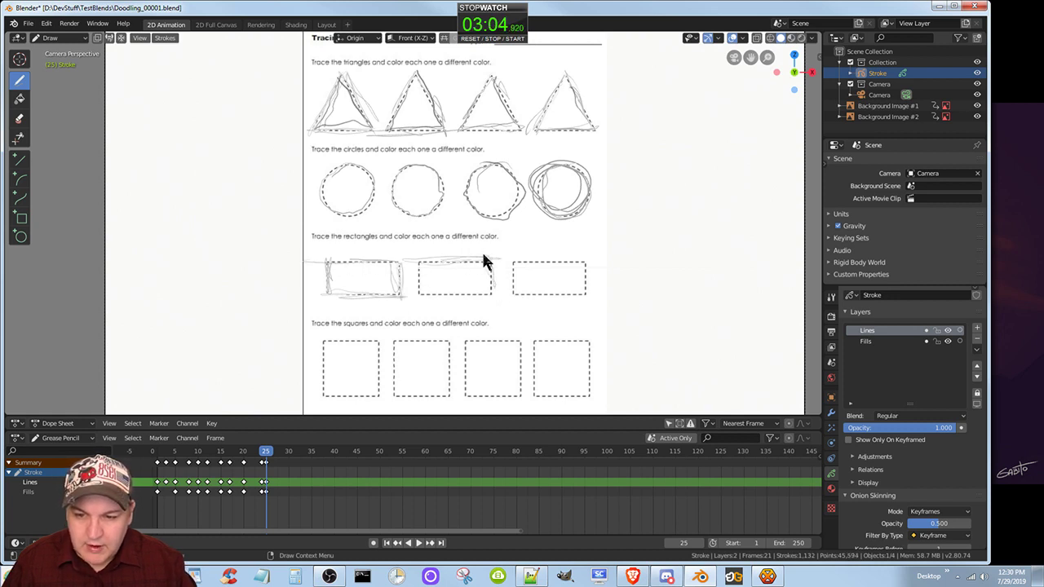
left_click_drag(419, 292, 415, 275)
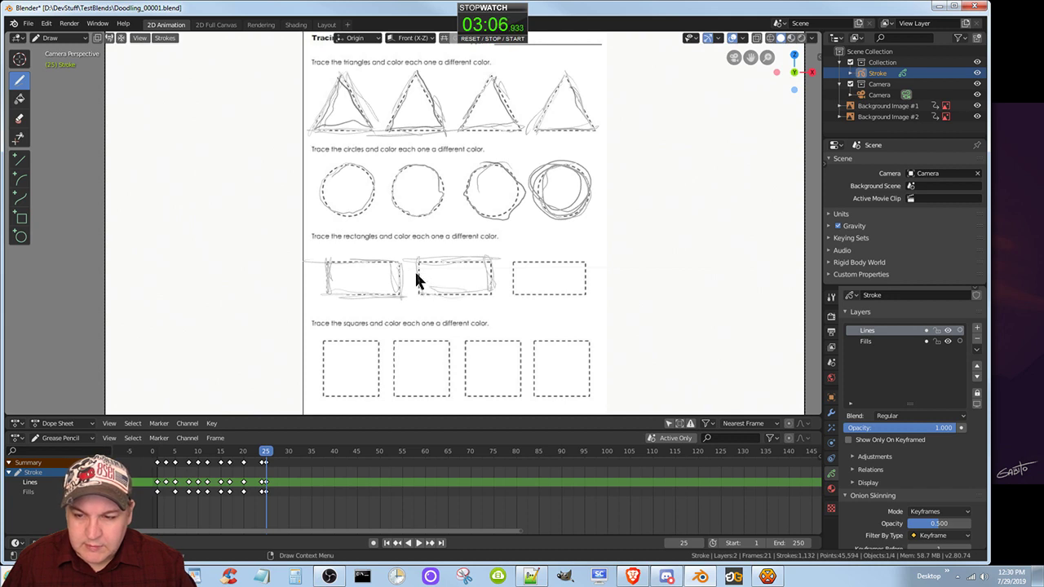
left_click_drag(516, 259, 503, 265)
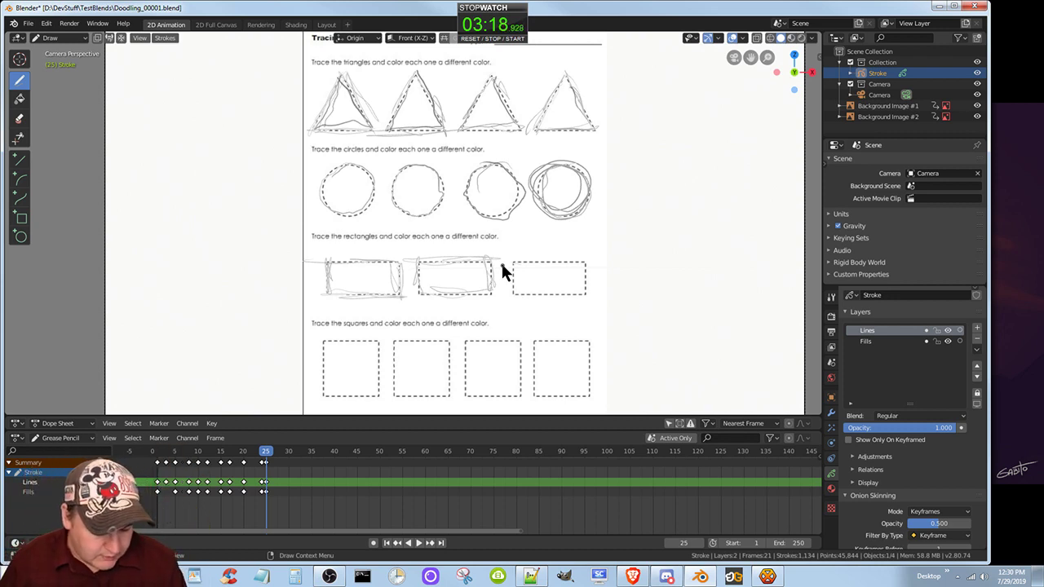
left_click(465, 239)
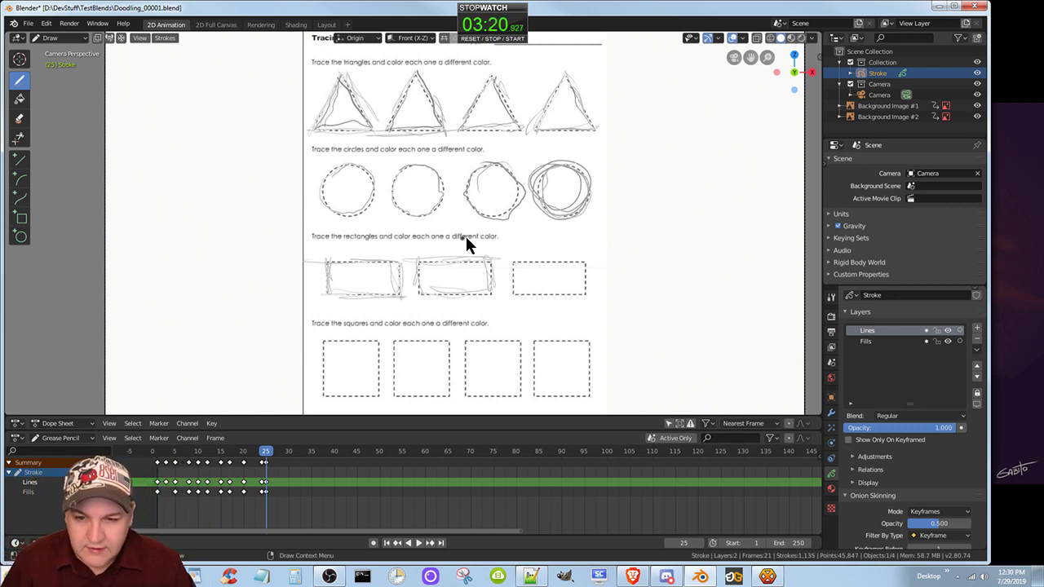
left_click_drag(513, 257, 512, 267)
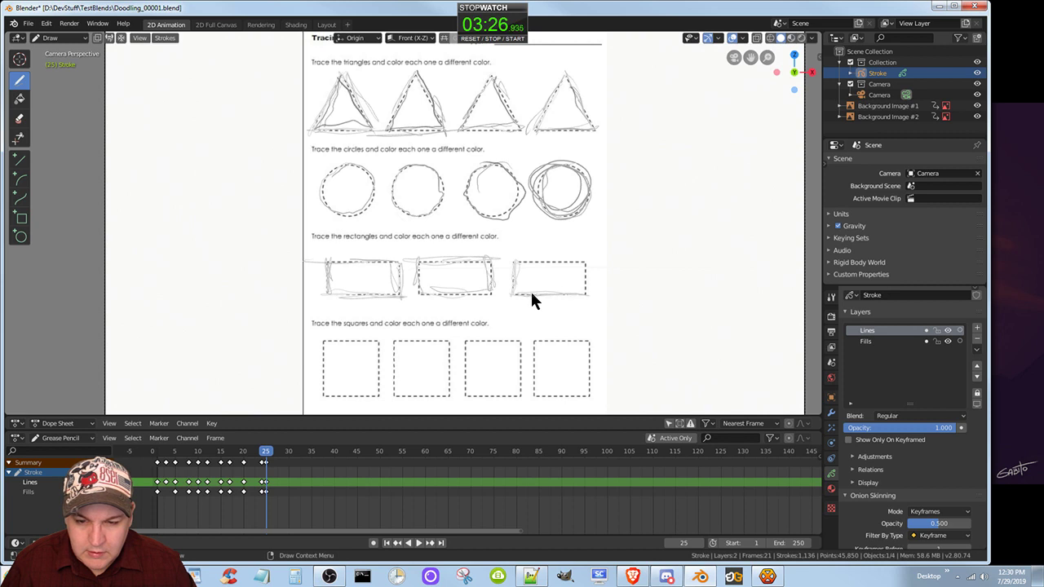
mouse_move(588, 288)
left_mouse_down()
mouse_move(583, 265)
mouse_move(539, 262)
left_mouse_up()
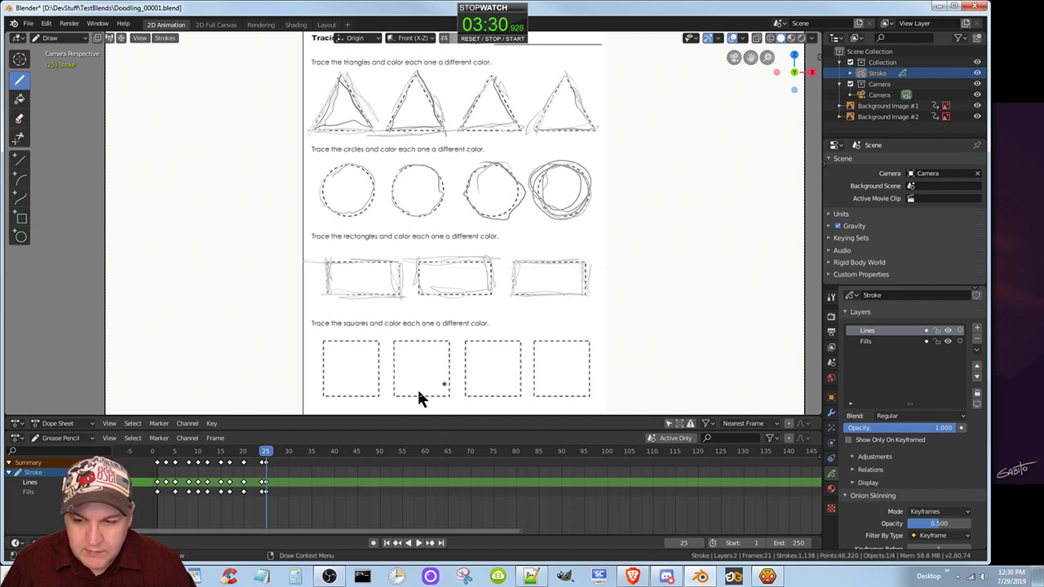
Trace the four dashed squares on frame 25 with freehand strokes along their edges.
mouse_move(320, 347)
left_mouse_down()
mouse_move(334, 386)
mouse_move(326, 380)
mouse_move(323, 399)
left_mouse_up()
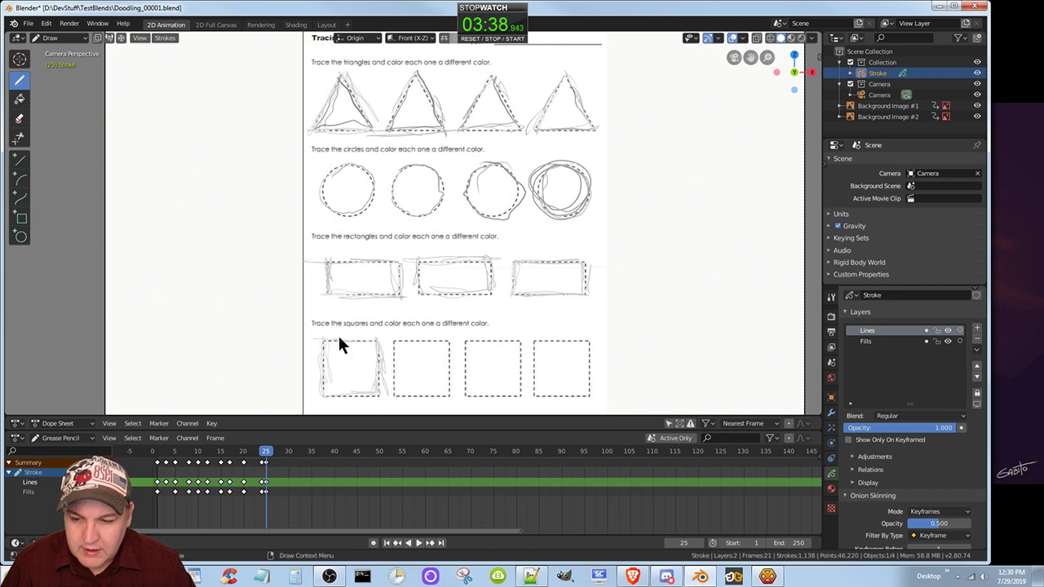
mouse_move(338, 340)
left_mouse_down()
mouse_move(394, 342)
mouse_move(395, 380)
left_mouse_up()
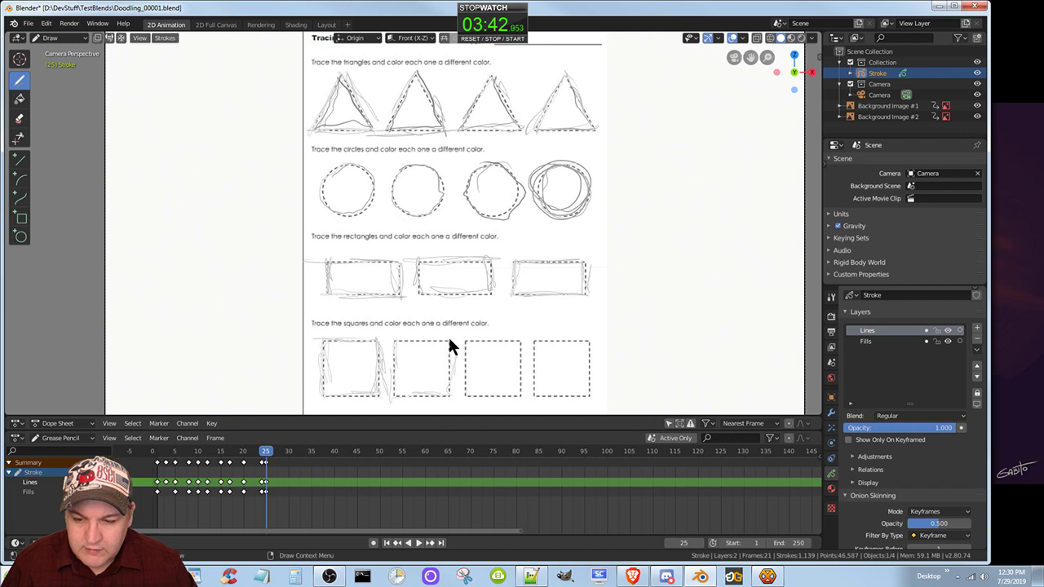
left_click_drag(450, 344, 446, 393)
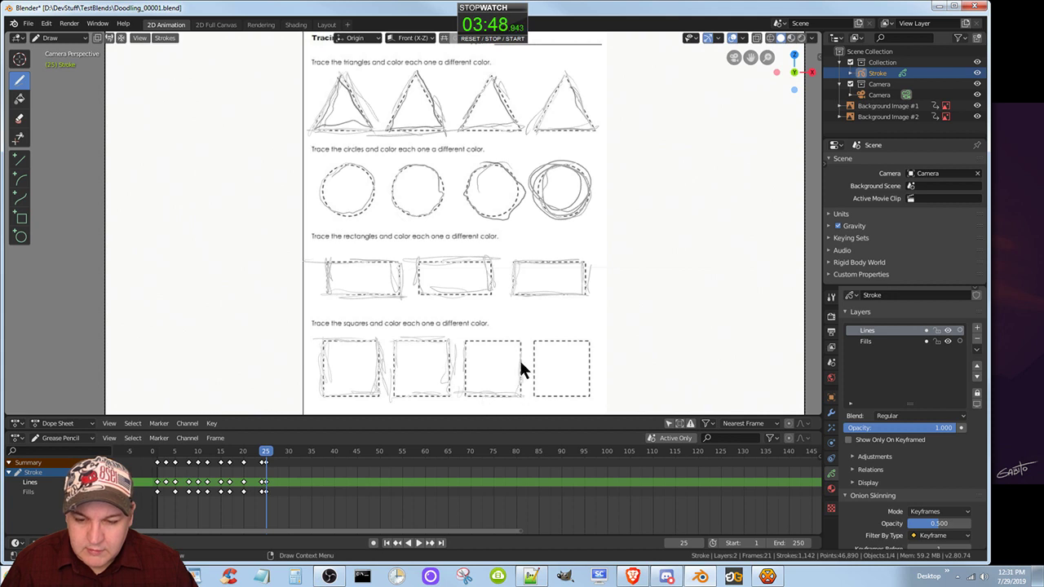
left_click_drag(465, 341, 521, 340)
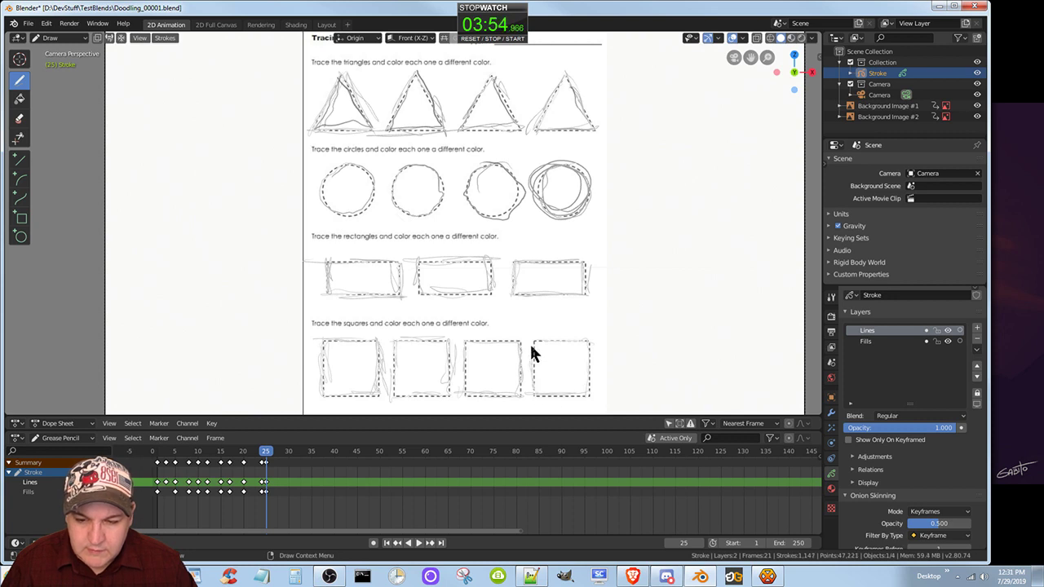
left_click_drag(531, 345, 569, 339)
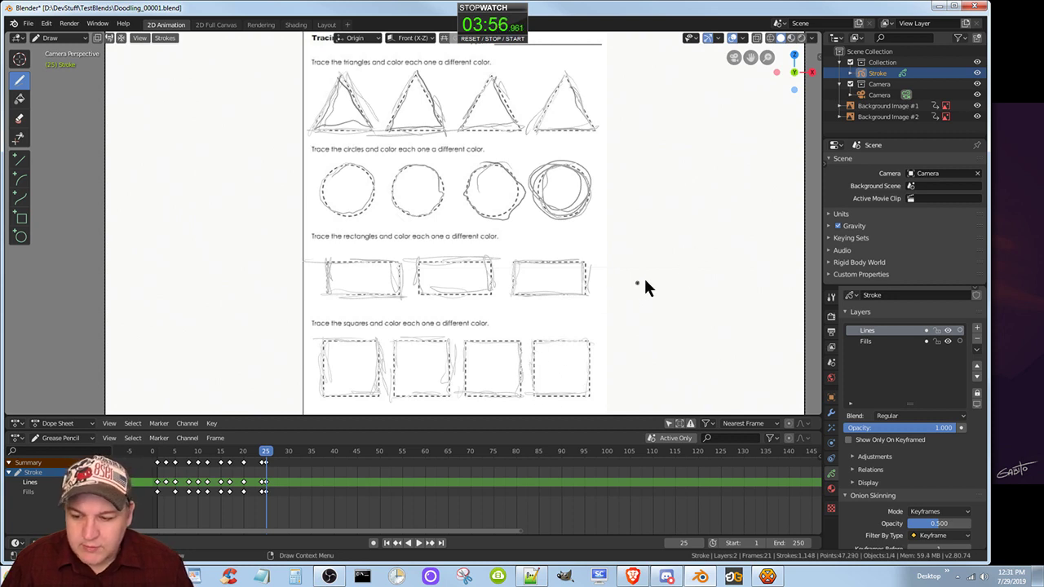
Insert a Grease Pencil keyframe at frame 28 on both the Lines and Fills layers.
left_click(280, 454)
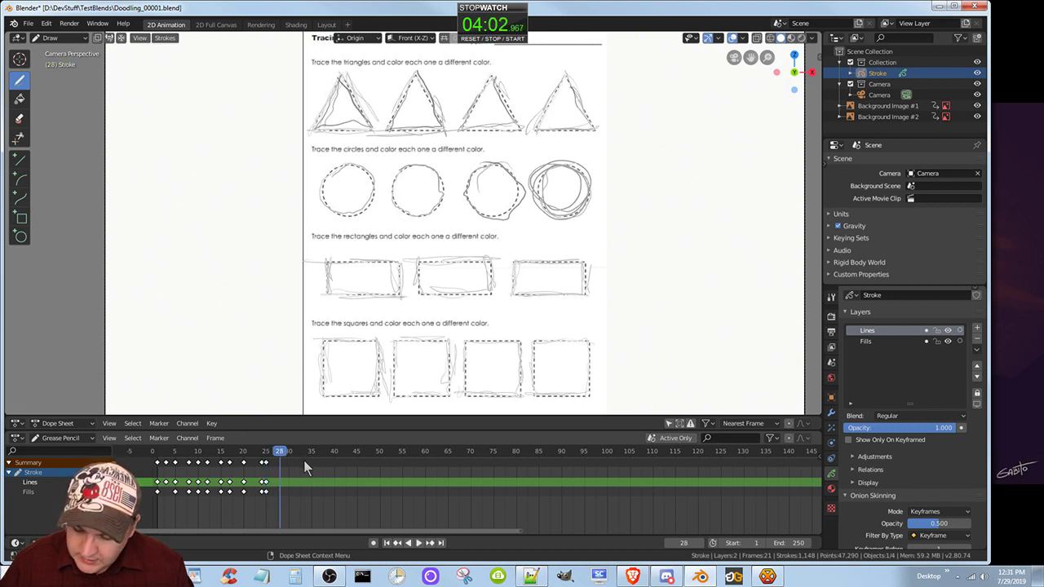
key("i")
left_click(301, 460)
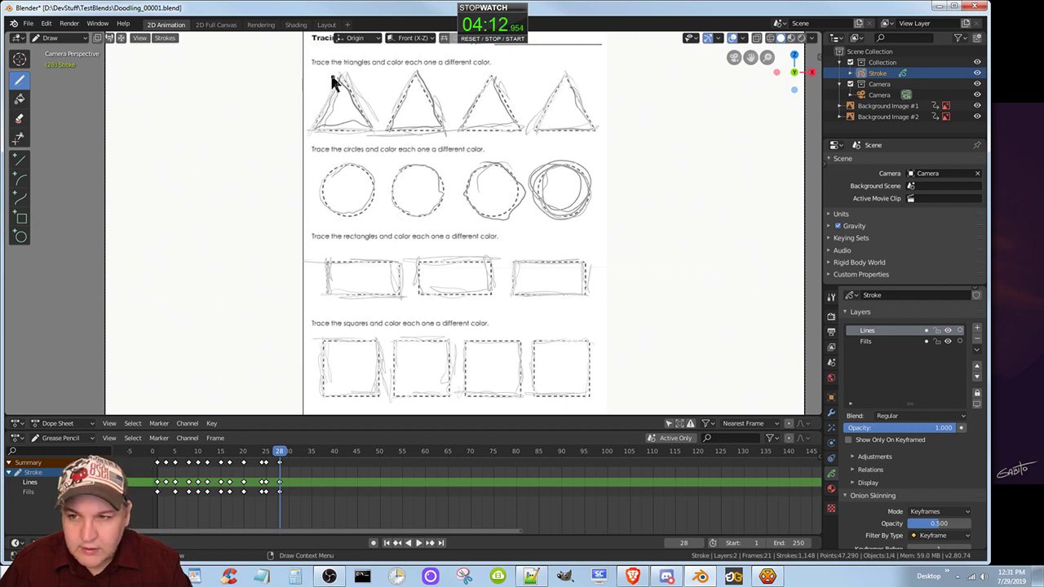
Trace the four dashed triangles again with freehand strokes on the new frame 28.
mouse_move(343, 82)
left_mouse_down()
mouse_move(313, 136)
mouse_move(372, 134)
mouse_move(339, 73)
left_mouse_up()
mouse_move(387, 124)
left_mouse_down()
mouse_move(412, 84)
mouse_move(383, 128)
mouse_move(446, 135)
mouse_move(416, 75)
left_mouse_up()
mouse_move(490, 84)
left_mouse_down()
mouse_move(464, 100)
mouse_move(459, 124)
mouse_move(501, 135)
mouse_move(497, 79)
left_mouse_up()
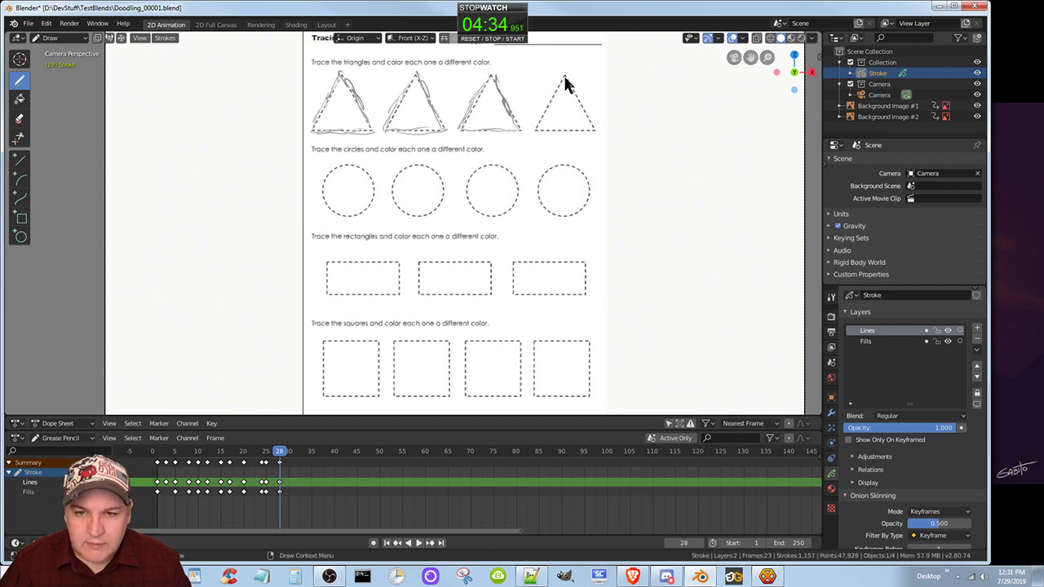
mouse_move(539, 117)
left_mouse_down()
mouse_move(545, 108)
mouse_move(534, 126)
mouse_move(592, 128)
mouse_move(562, 85)
left_mouse_up()
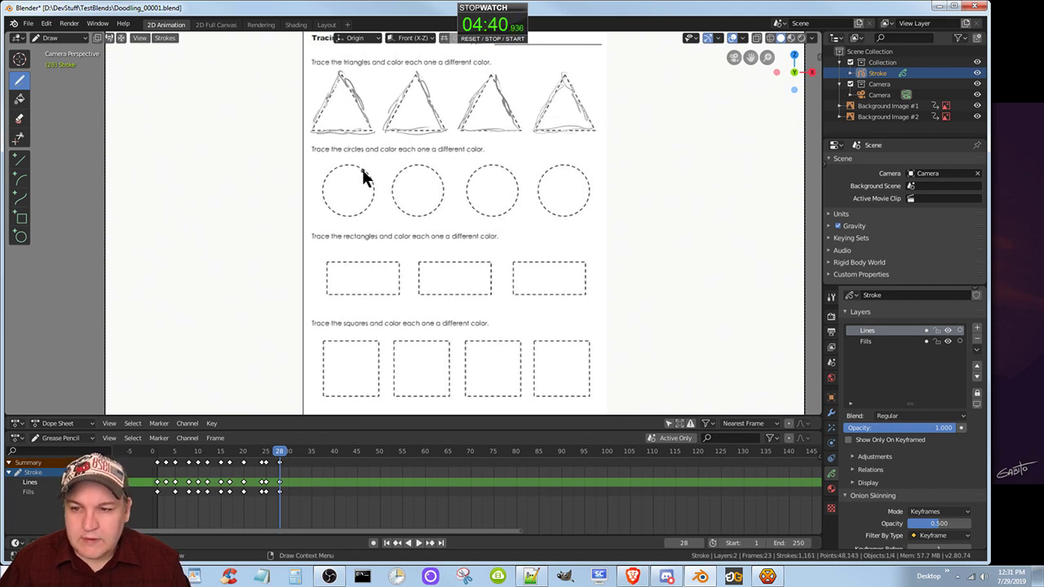
Trace the four dashed circles on frame 28 with repeated freehand loops.
mouse_move(354, 175)
left_mouse_down()
mouse_move(359, 167)
mouse_move(340, 170)
mouse_move(324, 201)
mouse_move(360, 210)
mouse_move(367, 179)
mouse_move(323, 191)
mouse_move(367, 191)
mouse_move(326, 213)
mouse_move(349, 168)
mouse_move(370, 182)
mouse_move(349, 212)
mouse_move(335, 194)
left_mouse_up()
mouse_move(410, 168)
left_mouse_down()
mouse_move(396, 205)
mouse_move(426, 170)
mouse_move(430, 203)
mouse_move(405, 214)
mouse_move(394, 177)
mouse_move(432, 172)
mouse_move(434, 209)
mouse_move(403, 200)
left_mouse_up()
mouse_move(489, 178)
left_mouse_down()
mouse_move(494, 170)
mouse_move(468, 191)
mouse_move(515, 206)
mouse_move(475, 179)
mouse_move(513, 174)
mouse_move(508, 215)
mouse_move(502, 173)
mouse_move(571, 170)
mouse_move(538, 187)
mouse_move(543, 201)
mouse_move(580, 204)
mouse_move(582, 191)
mouse_move(538, 196)
mouse_move(582, 177)
mouse_move(575, 213)
mouse_move(540, 202)
left_mouse_up()
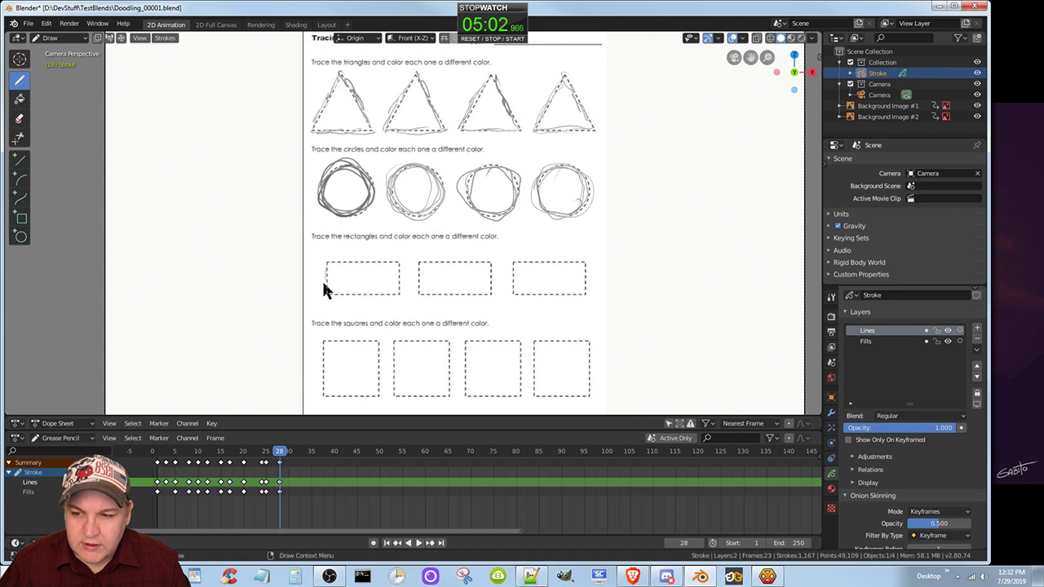
Trace the three dashed rectangles on frame 28 with freehand strokes along each side.
mouse_move(324, 289)
left_mouse_down()
mouse_move(325, 270)
mouse_move(320, 295)
mouse_move(397, 289)
mouse_move(400, 263)
mouse_move(333, 264)
left_mouse_up()
mouse_move(419, 263)
left_mouse_down()
mouse_move(423, 297)
mouse_move(490, 286)
mouse_move(487, 266)
mouse_move(436, 262)
mouse_move(438, 277)
left_mouse_up()
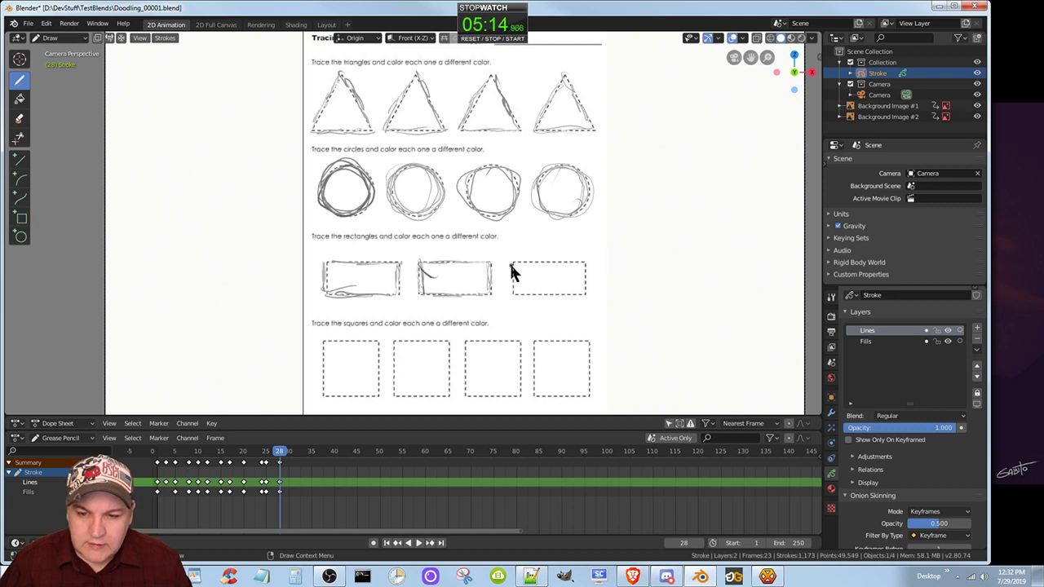
mouse_move(510, 264)
left_mouse_down()
mouse_move(580, 262)
mouse_move(586, 295)
left_mouse_up()
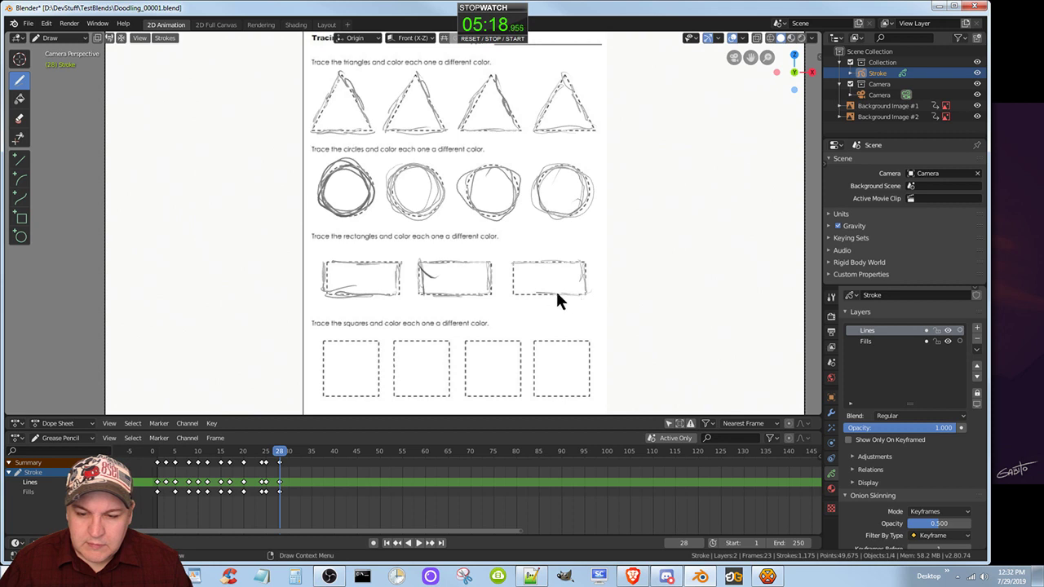
left_click_drag(514, 283, 513, 252)
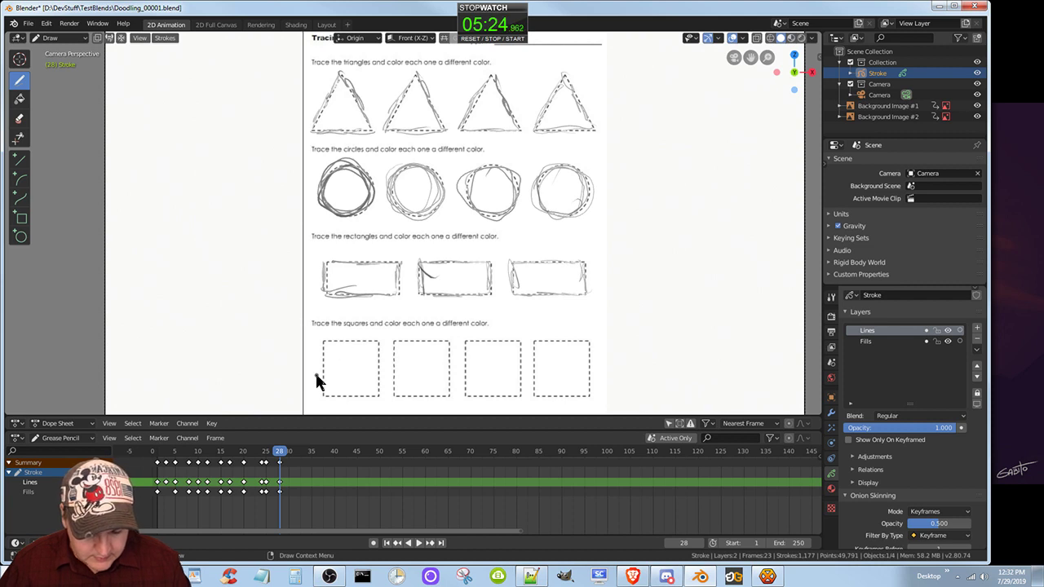
Trace the four dashed squares on frame 28 with freehand strokes along each side.
left_click_drag(307, 370, 316, 347)
mouse_move(326, 384)
left_mouse_down()
mouse_move(329, 360)
mouse_move(329, 405)
mouse_move(383, 373)
mouse_move(377, 342)
mouse_move(314, 346)
mouse_move(379, 339)
mouse_move(396, 400)
mouse_move(384, 408)
mouse_move(405, 399)
mouse_move(449, 343)
mouse_move(394, 345)
mouse_move(449, 340)
left_mouse_up()
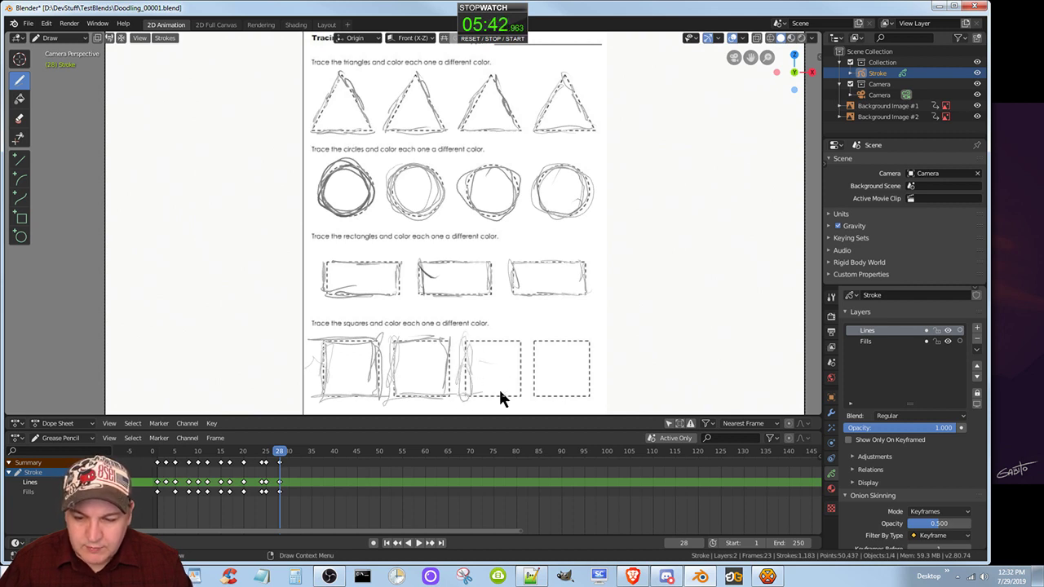
mouse_move(522, 396)
left_mouse_down()
mouse_move(514, 335)
mouse_move(538, 373)
mouse_move(530, 391)
mouse_move(543, 393)
mouse_move(592, 345)
mouse_move(590, 363)
mouse_move(522, 339)
left_mouse_up()
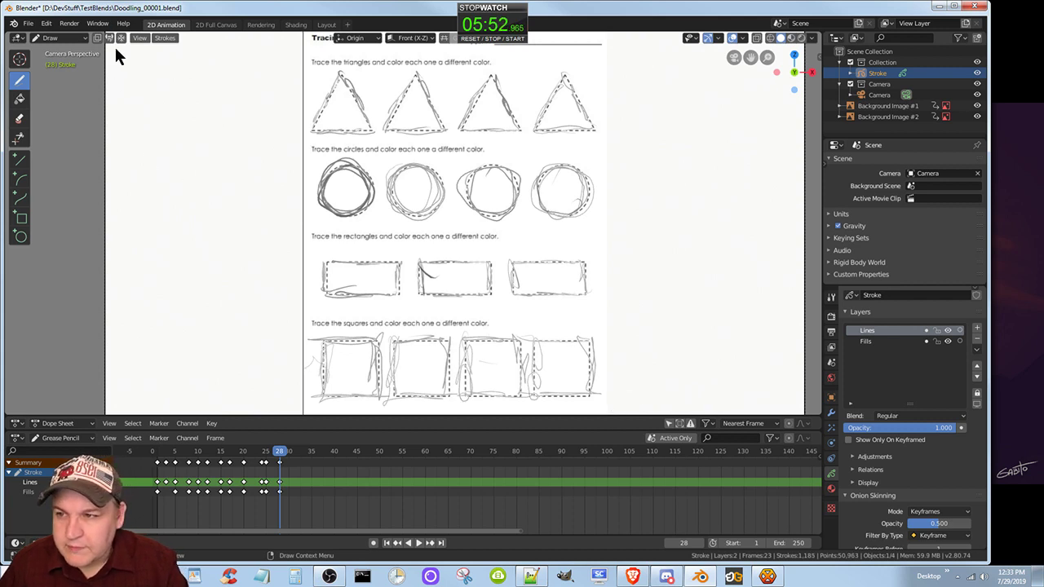
Draw a few short vertical practice strokes in the upper blank area left of the worksheet.
left_click_drag(116, 49, 118, 100)
left_click(136, 39)
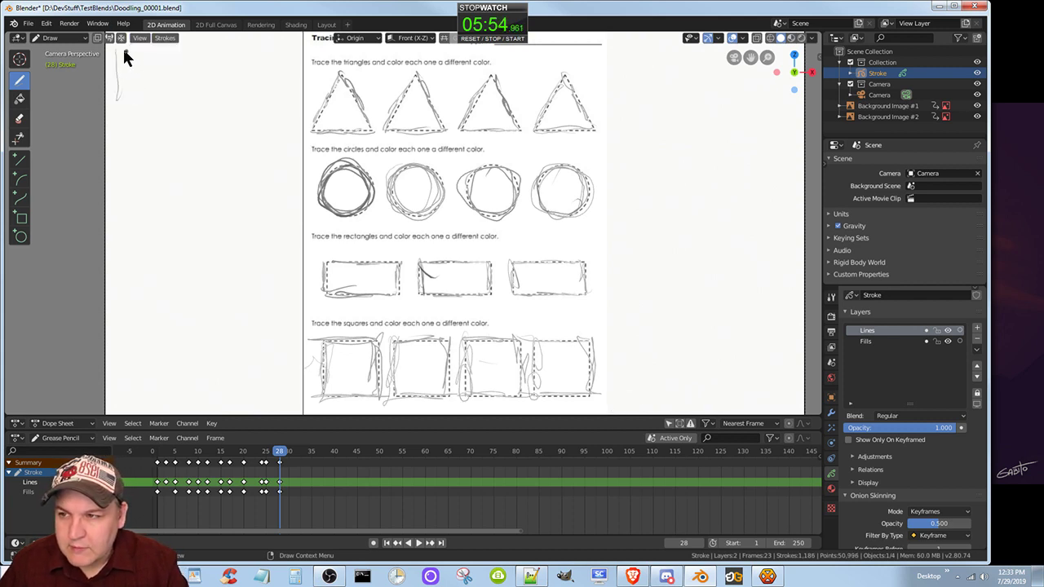
left_click_drag(123, 51, 145, 100)
left_click(150, 98)
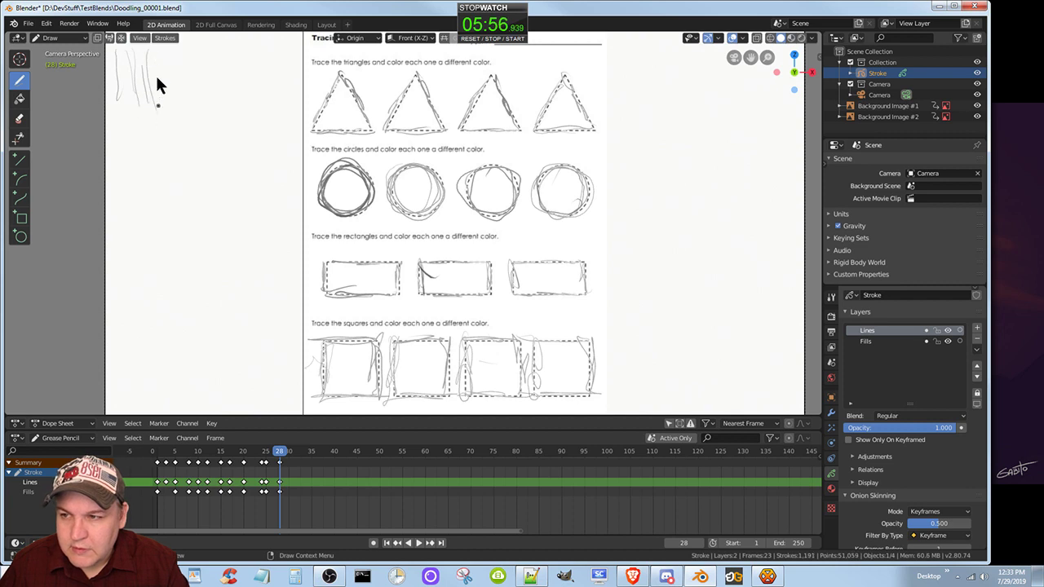
left_click(170, 40)
left_click(188, 53)
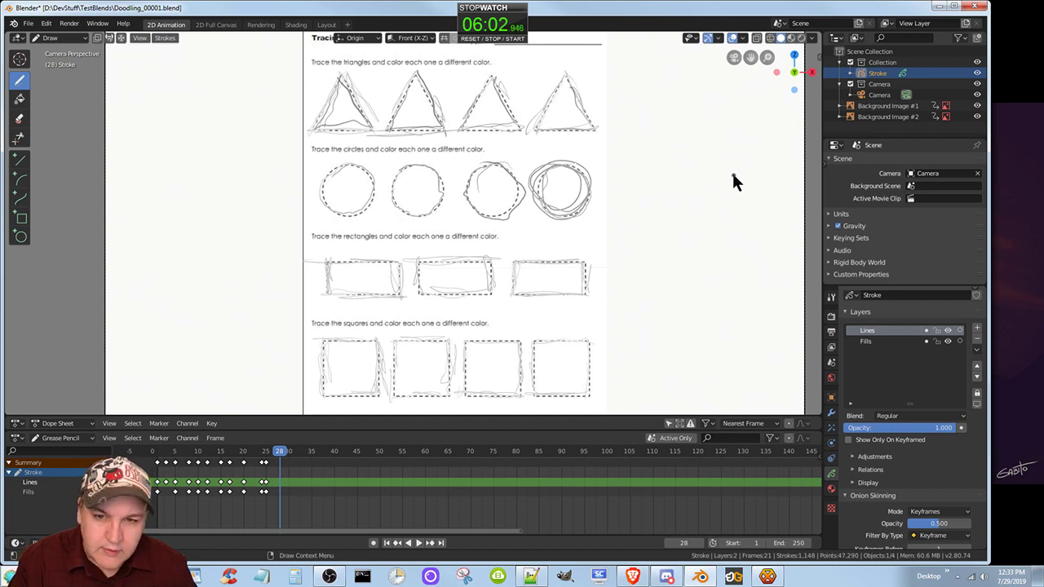
Draw groups of short vertical and horizontal practice strokes on frame 28 in the upper blank area left of the worksheet.
key("Home")
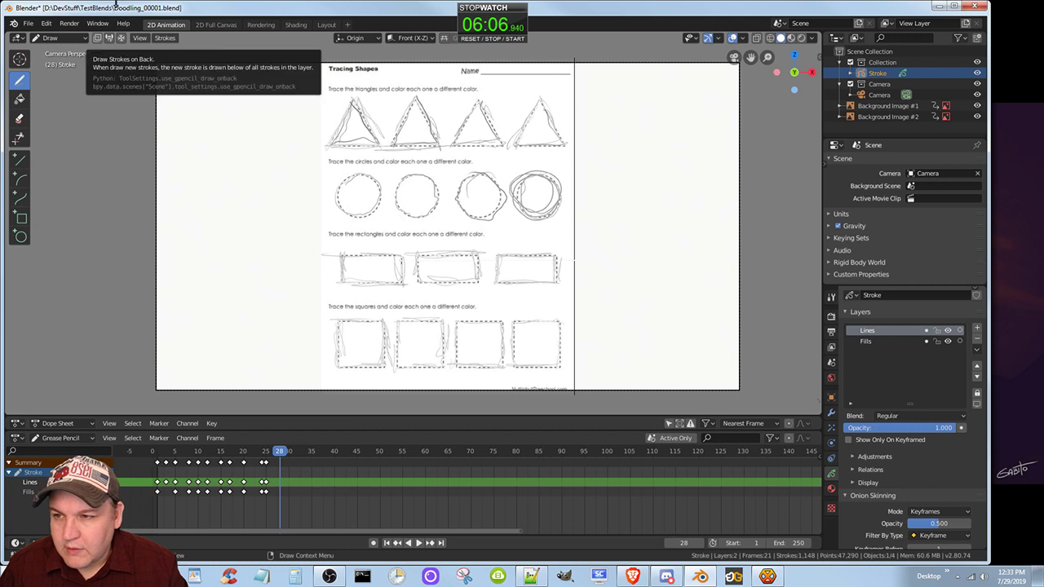
left_click_drag(159, 70, 168, 107)
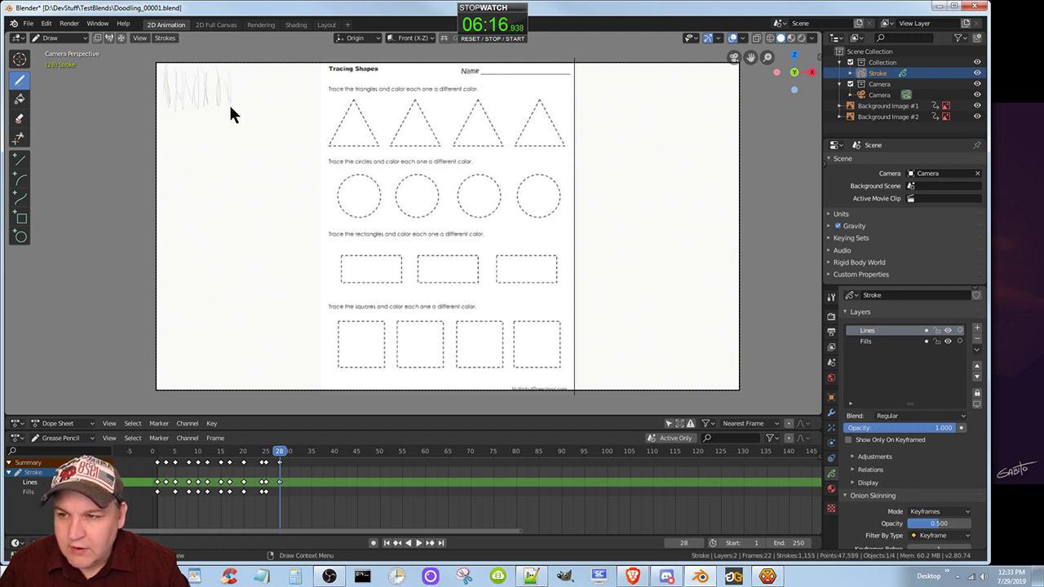
mouse_move(230, 106)
left_mouse_down()
mouse_move(235, 66)
mouse_move(240, 84)
mouse_move(252, 70)
mouse_move(256, 101)
mouse_move(282, 98)
mouse_move(283, 72)
mouse_move(305, 114)
left_mouse_up()
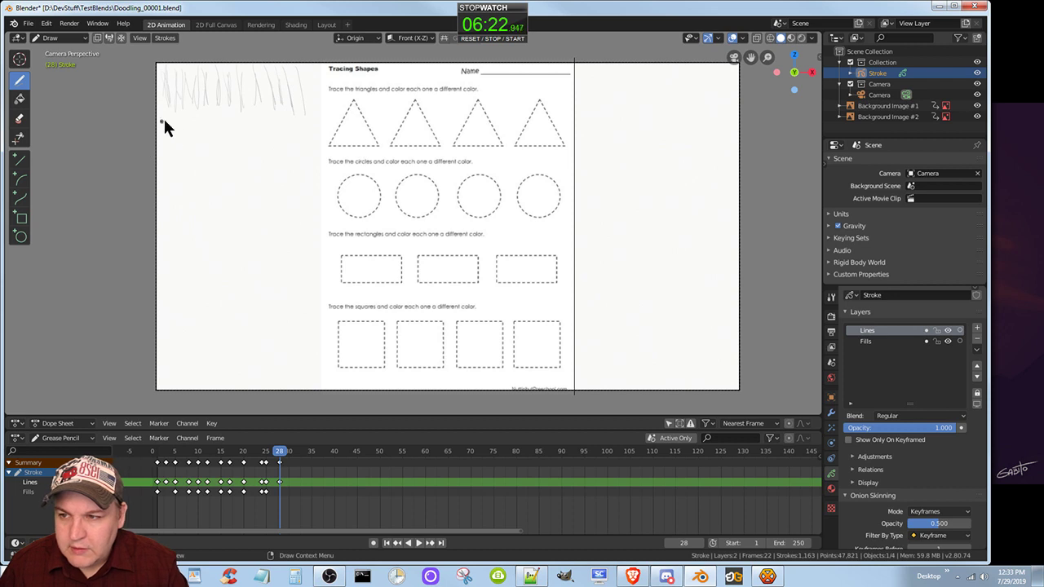
left_click_drag(168, 121, 232, 115)
mouse_move(170, 128)
left_mouse_down()
mouse_move(233, 126)
mouse_move(233, 141)
mouse_move(258, 161)
left_mouse_up()
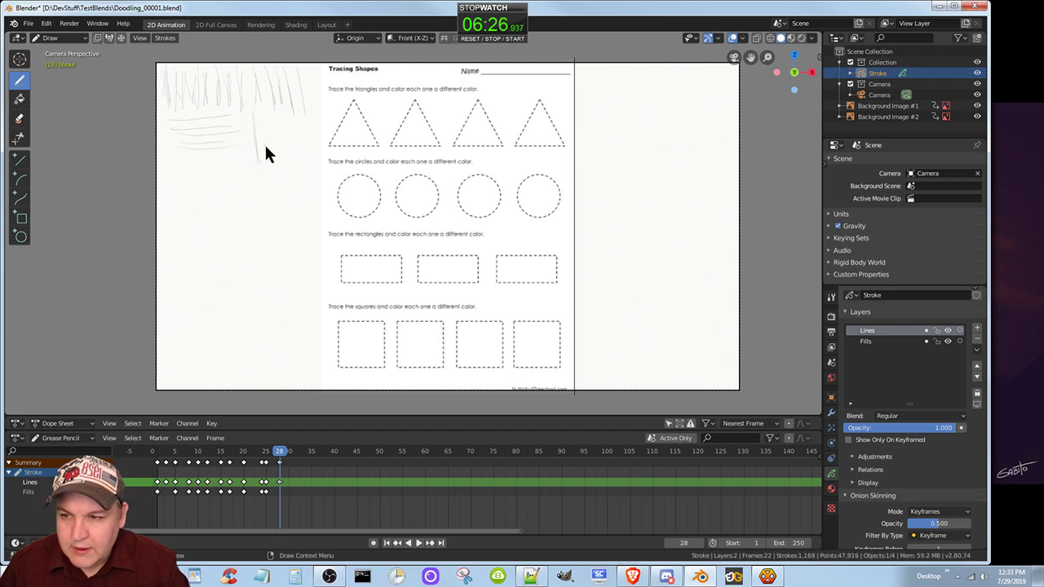
mouse_move(264, 119)
left_mouse_down()
mouse_move(272, 161)
mouse_move(289, 161)
left_mouse_up()
left_click_drag(297, 124, 306, 154)
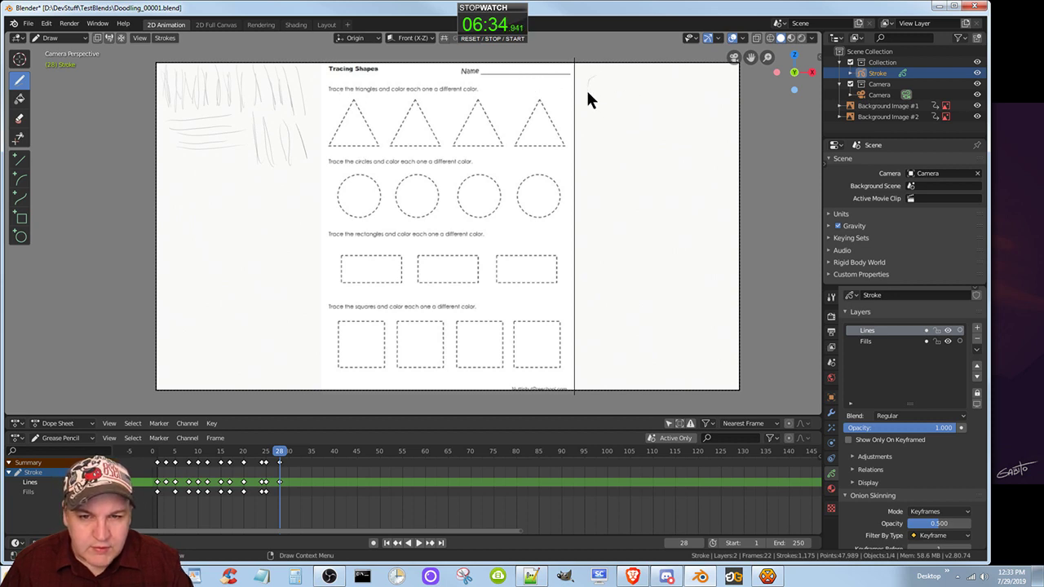
Draw three rows of freehand looping circles on frame 28 in the upper blank area right of the worksheet.
mouse_move(588, 92)
left_mouse_down()
mouse_move(608, 70)
mouse_move(595, 105)
mouse_move(575, 93)
mouse_move(599, 64)
mouse_move(616, 89)
mouse_move(581, 81)
left_mouse_up()
mouse_move(657, 79)
left_mouse_down()
mouse_move(624, 93)
mouse_move(642, 71)
mouse_move(659, 103)
mouse_move(634, 114)
mouse_move(641, 79)
mouse_move(704, 93)
mouse_move(699, 81)
mouse_move(706, 119)
mouse_move(673, 97)
mouse_move(722, 88)
mouse_move(693, 110)
mouse_move(680, 87)
mouse_move(705, 88)
mouse_move(678, 99)
left_mouse_up()
mouse_move(580, 174)
left_mouse_down()
mouse_move(597, 146)
mouse_move(598, 181)
mouse_move(576, 154)
mouse_move(608, 134)
left_mouse_up()
left_click(665, 175)
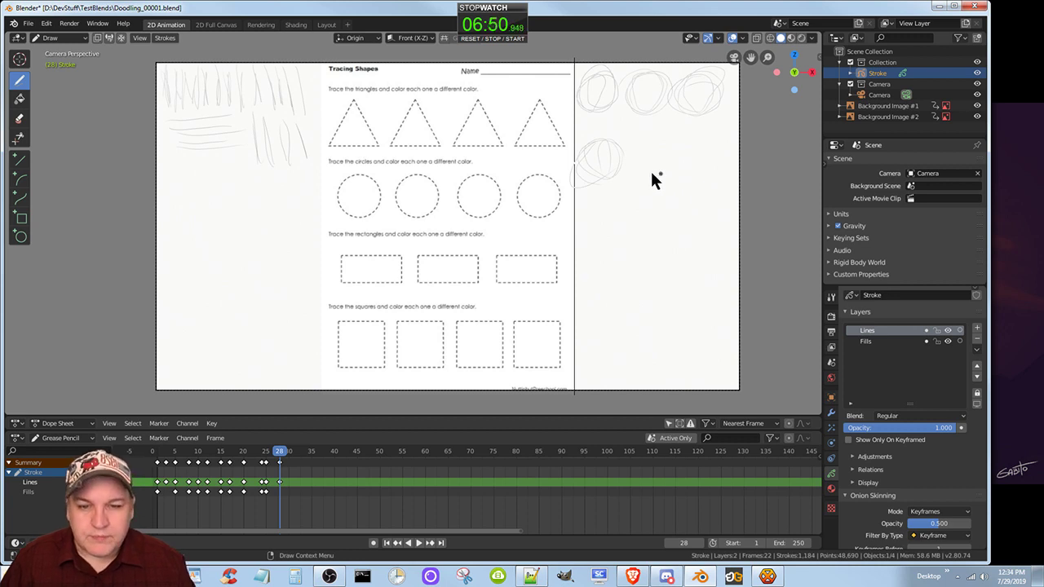
mouse_move(663, 149)
left_mouse_down()
mouse_move(677, 163)
mouse_move(640, 164)
left_mouse_up()
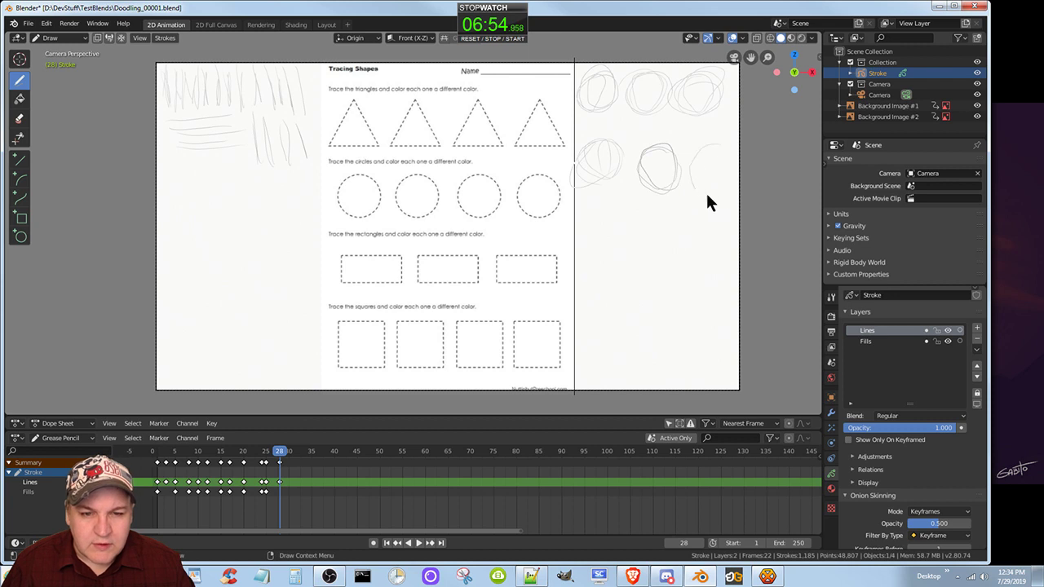
mouse_move(707, 196)
left_mouse_down()
mouse_move(682, 173)
mouse_move(704, 146)
mouse_move(741, 158)
mouse_move(718, 192)
left_mouse_up()
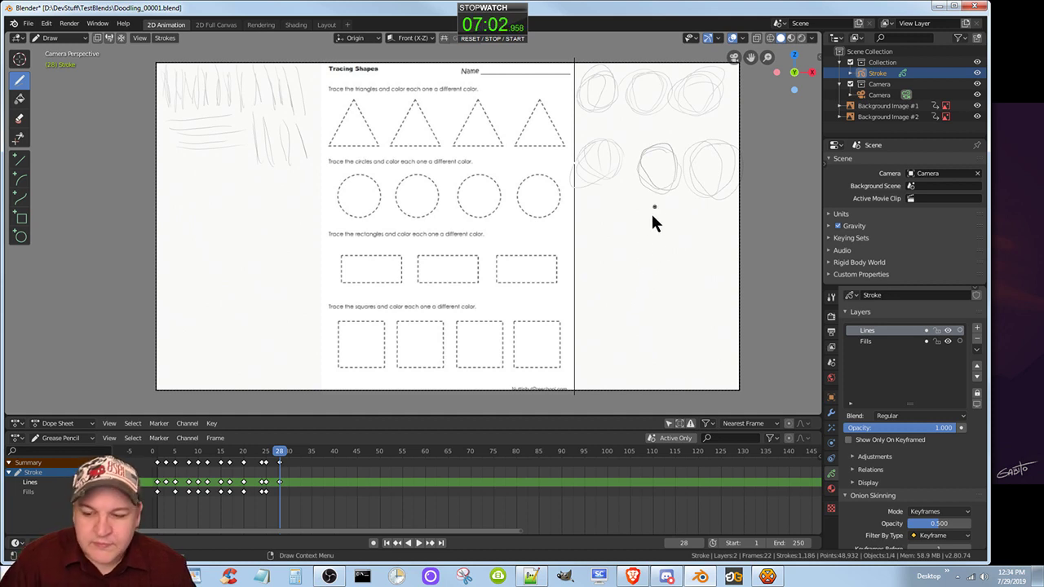
mouse_move(617, 214)
left_mouse_down()
mouse_move(584, 241)
mouse_move(707, 226)
mouse_move(667, 233)
left_mouse_up()
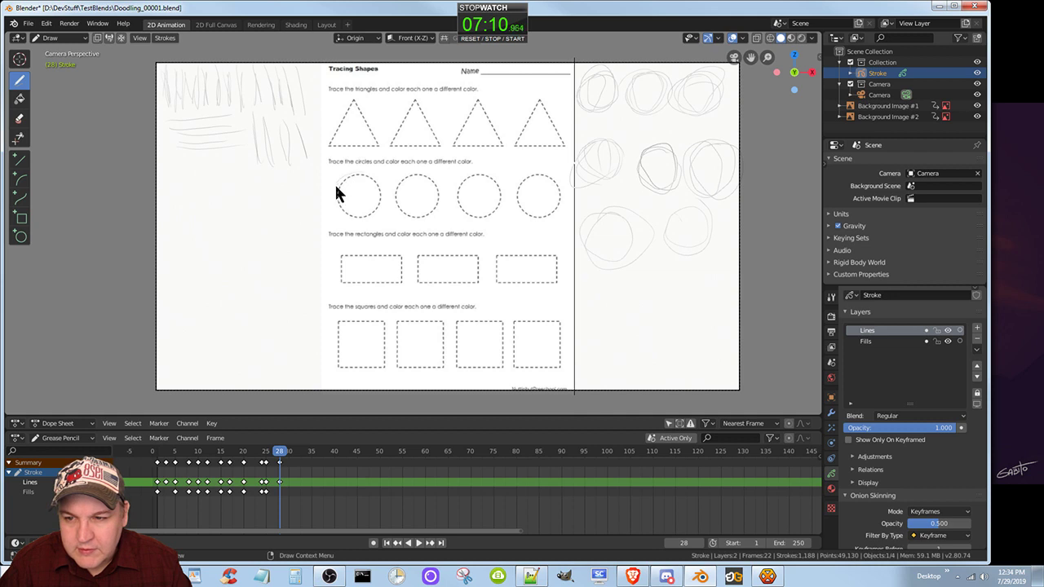
Trace the worksheet's four dashed circles on frame 28 with freehand loops.
mouse_move(361, 217)
left_mouse_down()
mouse_move(379, 205)
mouse_move(364, 175)
left_mouse_up()
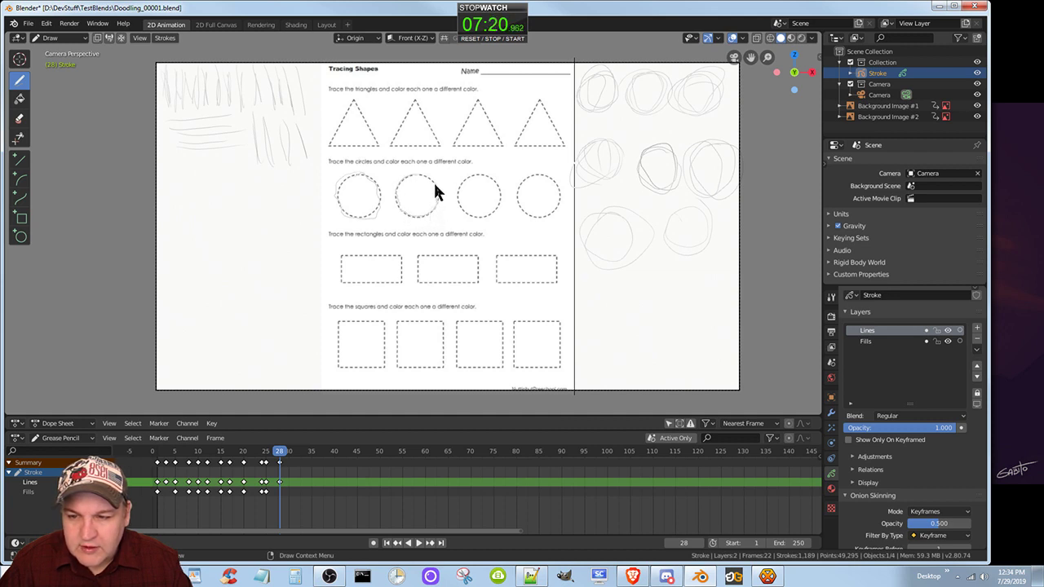
left_click_drag(420, 174, 424, 175)
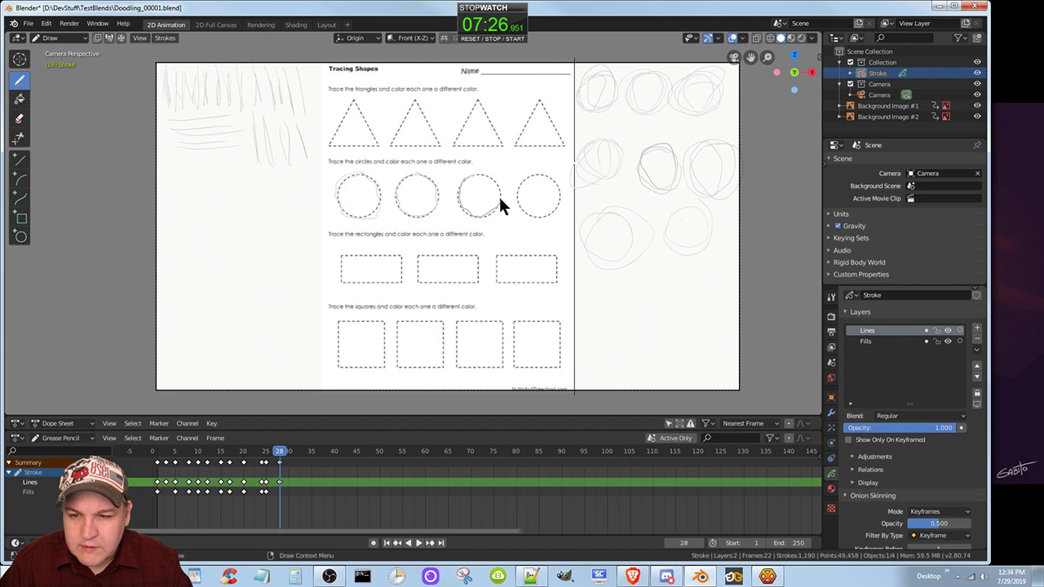
left_click_drag(489, 175, 499, 176)
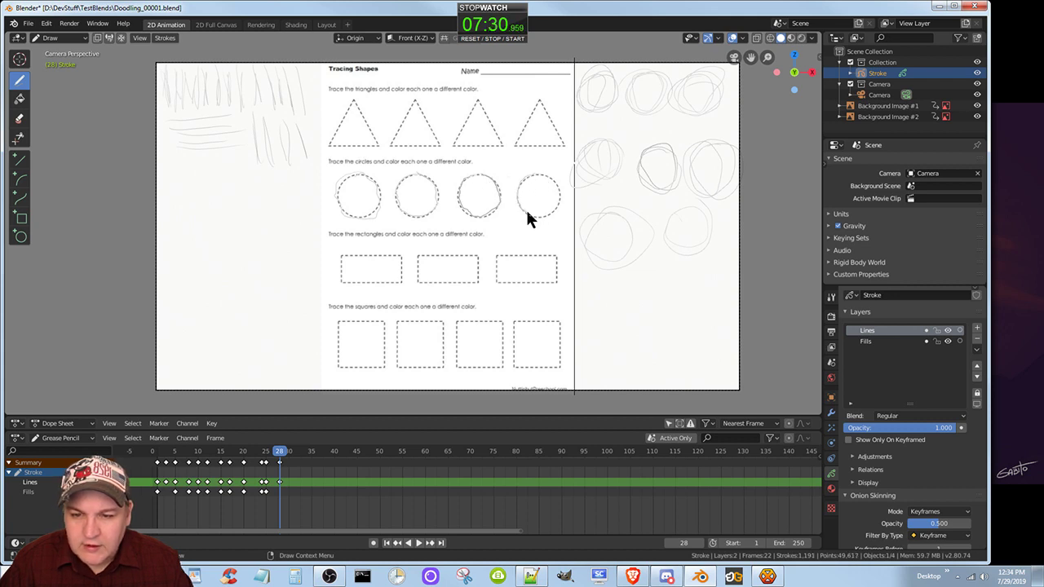
mouse_move(554, 205)
left_mouse_down()
mouse_move(552, 176)
mouse_move(531, 171)
mouse_move(559, 200)
left_mouse_up()
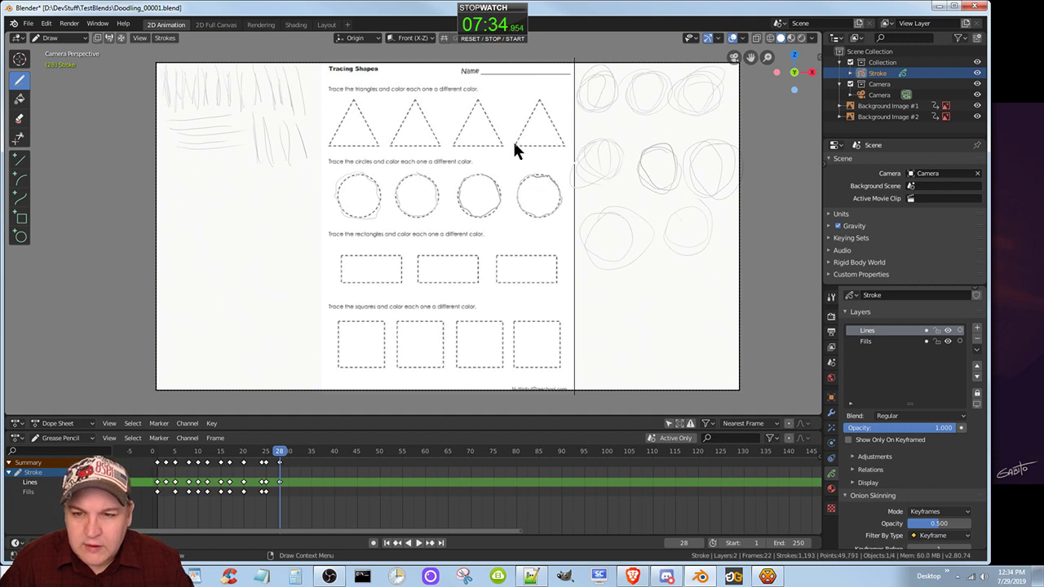
Trace the four dashed triangles on frame 28 with freehand strokes, and finish in the camera view.
mouse_move(512, 142)
left_mouse_down()
mouse_move(535, 106)
mouse_move(564, 149)
mouse_move(514, 148)
mouse_move(479, 99)
mouse_move(454, 145)
mouse_move(430, 144)
mouse_move(440, 142)
mouse_move(410, 106)
mouse_move(404, 127)
left_mouse_up()
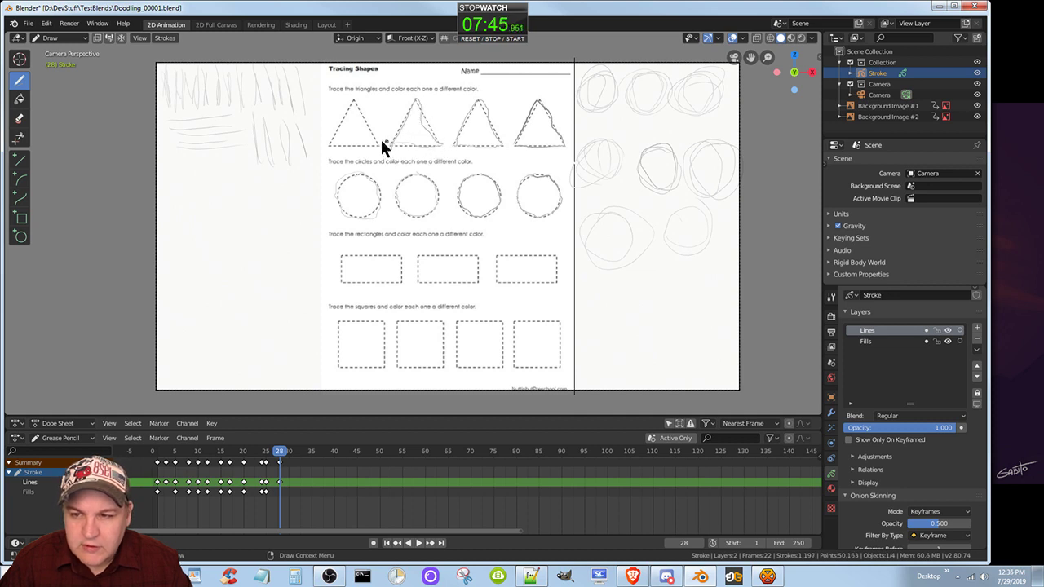
left_click(329, 142)
mouse_move(330, 145)
left_mouse_down()
mouse_move(371, 144)
mouse_move(353, 109)
mouse_move(326, 137)
mouse_move(350, 96)
mouse_move(358, 106)
left_mouse_up()
middle_click_drag(359, 106, 380, 159)
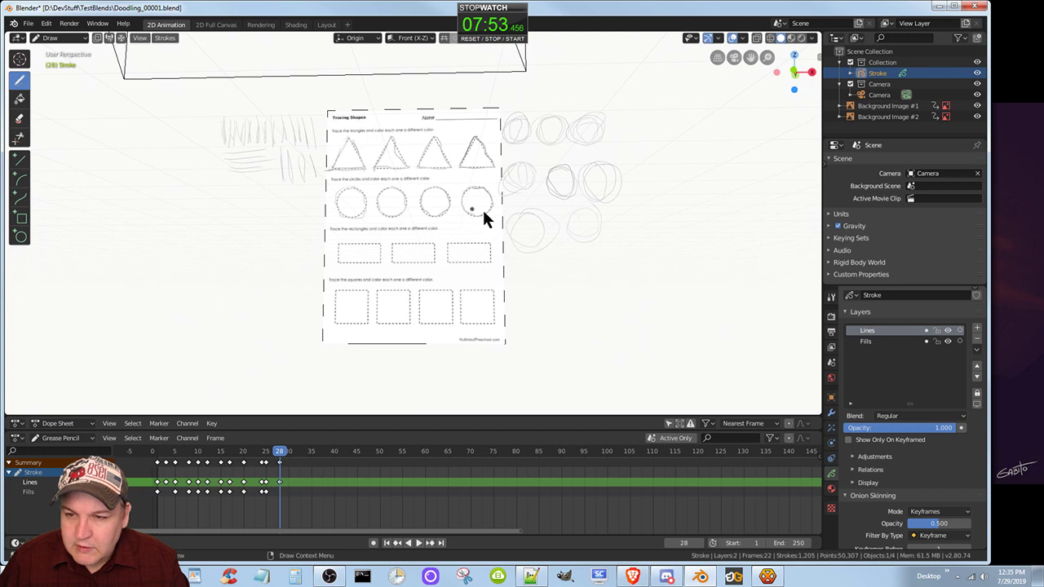
left_click(734, 57)
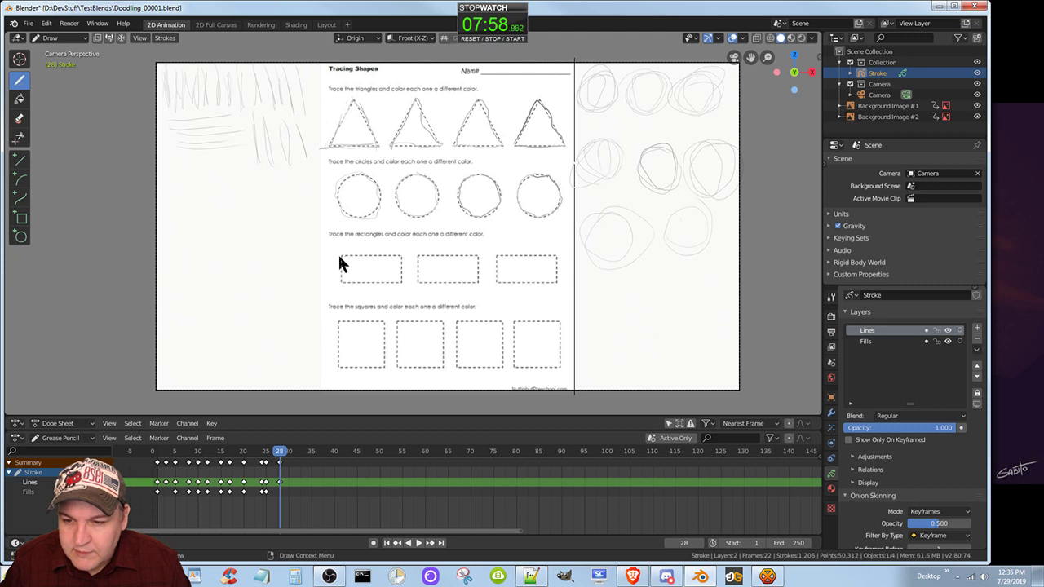
Trace the three dashed rectangles and the four dashed squares on frame 28 with freehand strokes along each side.
mouse_move(340, 256)
left_mouse_down()
mouse_move(342, 282)
mouse_move(390, 283)
mouse_move(403, 259)
mouse_move(385, 262)
left_mouse_up()
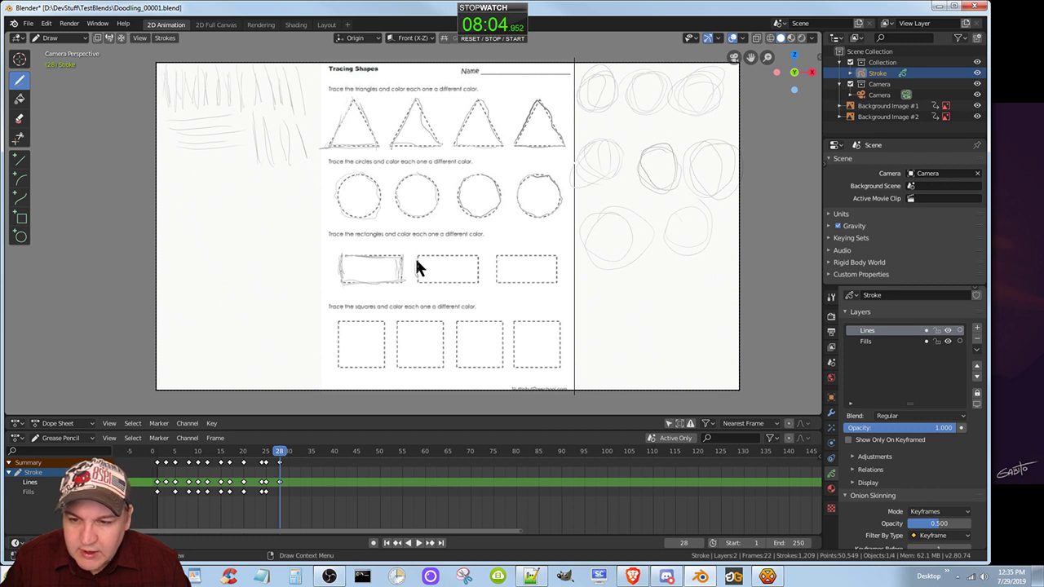
mouse_move(474, 278)
left_mouse_down()
mouse_move(471, 252)
mouse_move(496, 280)
mouse_move(554, 280)
mouse_move(493, 253)
left_mouse_up()
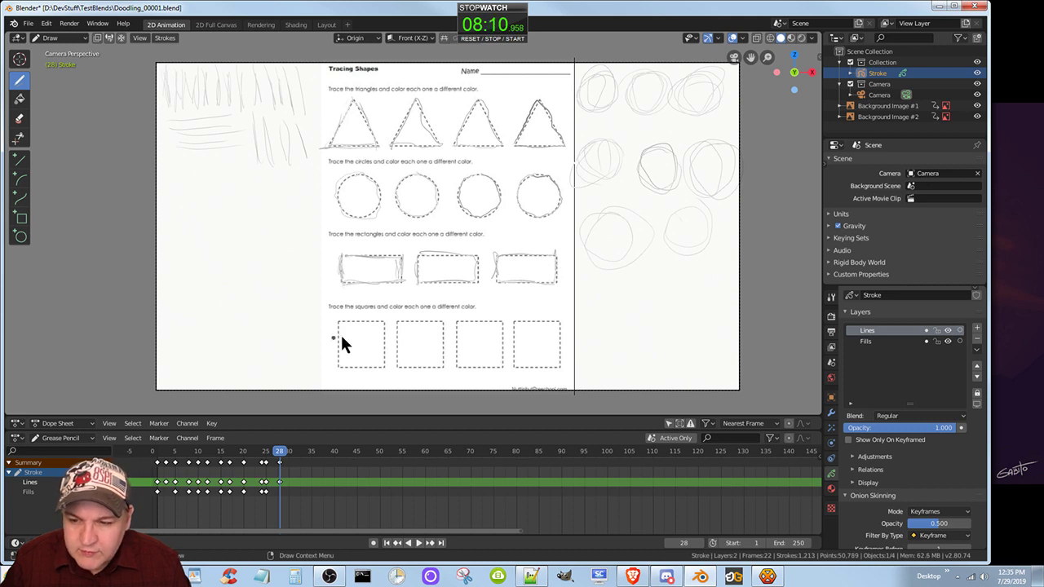
mouse_move(334, 357)
left_mouse_down()
mouse_move(335, 366)
mouse_move(384, 361)
mouse_move(385, 322)
mouse_move(397, 367)
mouse_move(431, 366)
mouse_move(407, 364)
mouse_move(447, 320)
mouse_move(427, 320)
mouse_move(458, 360)
mouse_move(497, 366)
mouse_move(501, 322)
mouse_move(512, 345)
mouse_move(561, 369)
left_mouse_up()
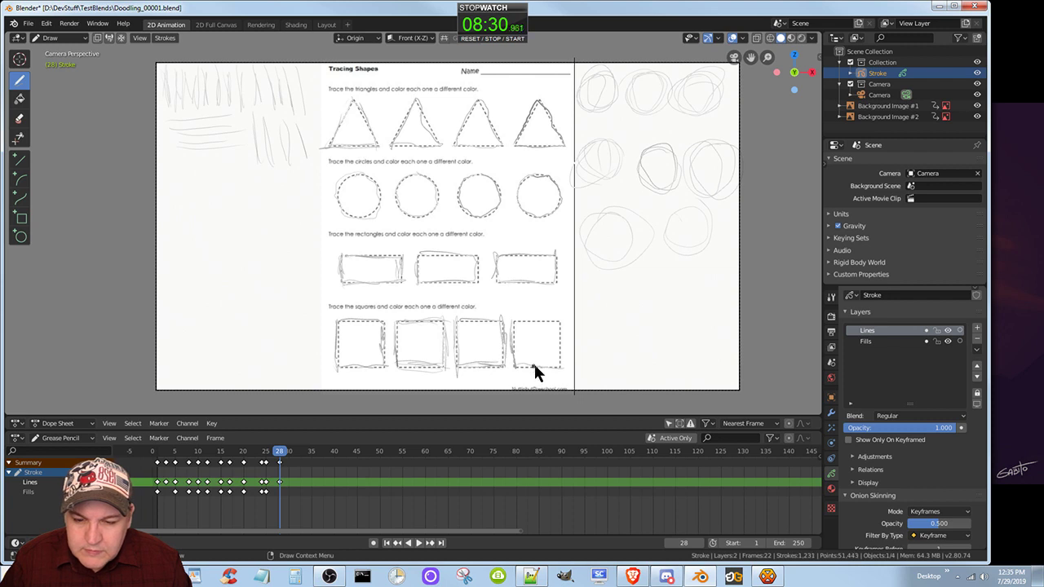
left_click_drag(559, 327, 562, 369)
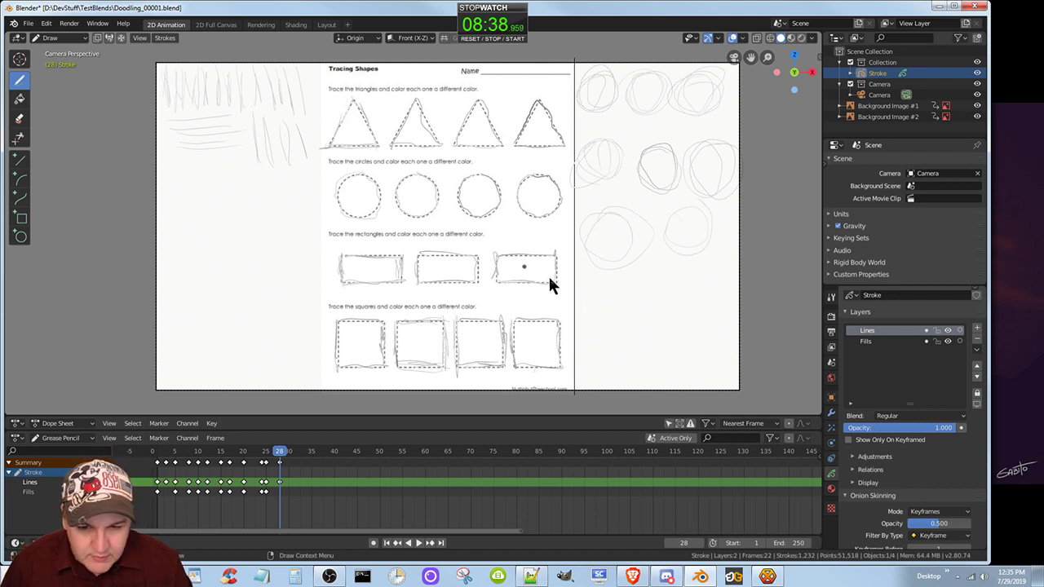
Draw a large spiral and several small looping circles on frame 28 in the lower blank area right of the worksheet.
left_click_drag(615, 289, 593, 306)
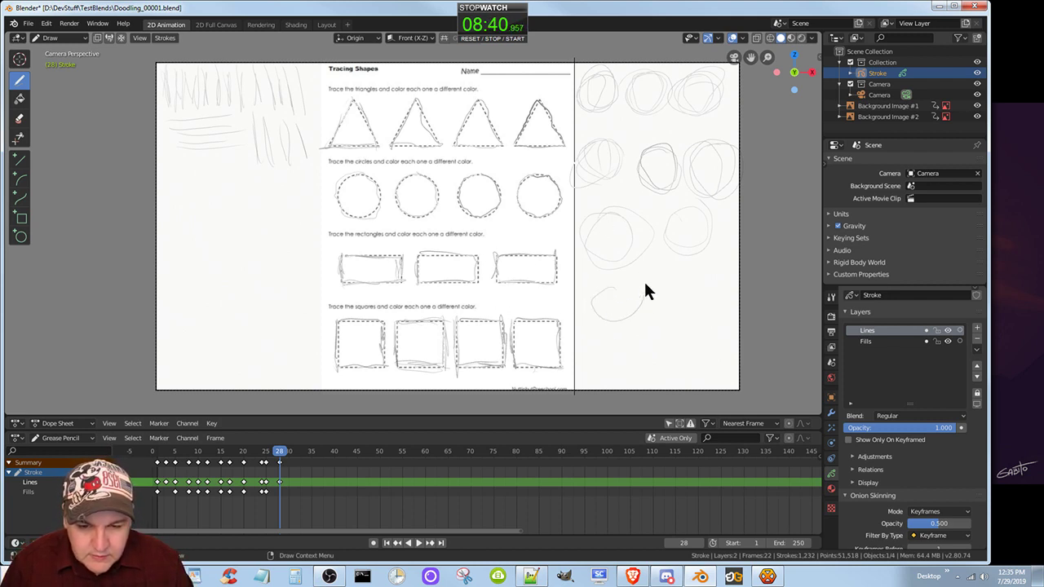
left_click_drag(645, 285, 582, 300)
left_click_drag(664, 317, 582, 287)
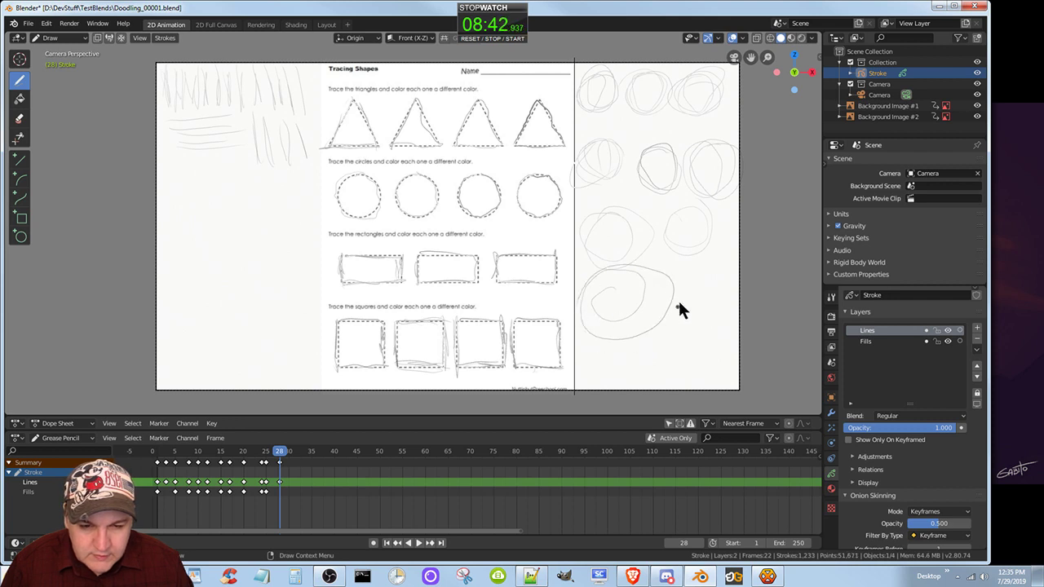
left_click_drag(705, 296, 711, 294)
left_click_drag(593, 356, 604, 370)
left_click(615, 352)
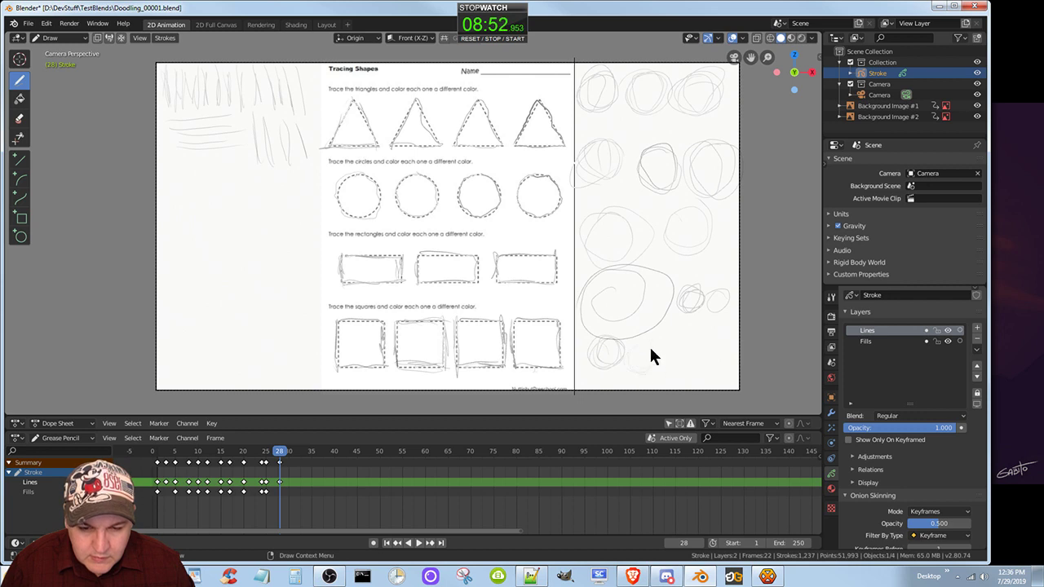
left_click_drag(650, 348, 682, 343)
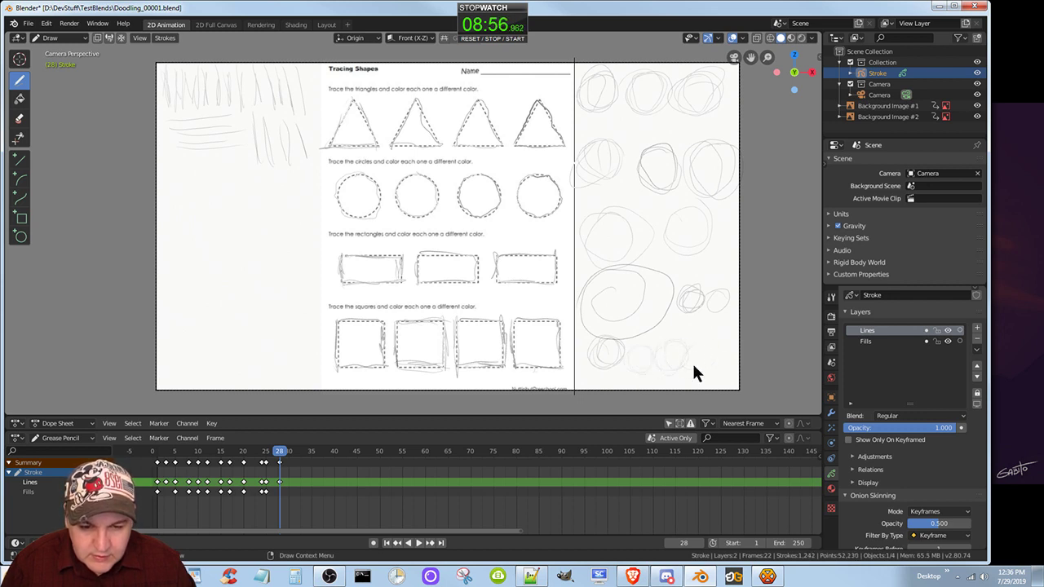
left_click_drag(693, 358, 695, 349)
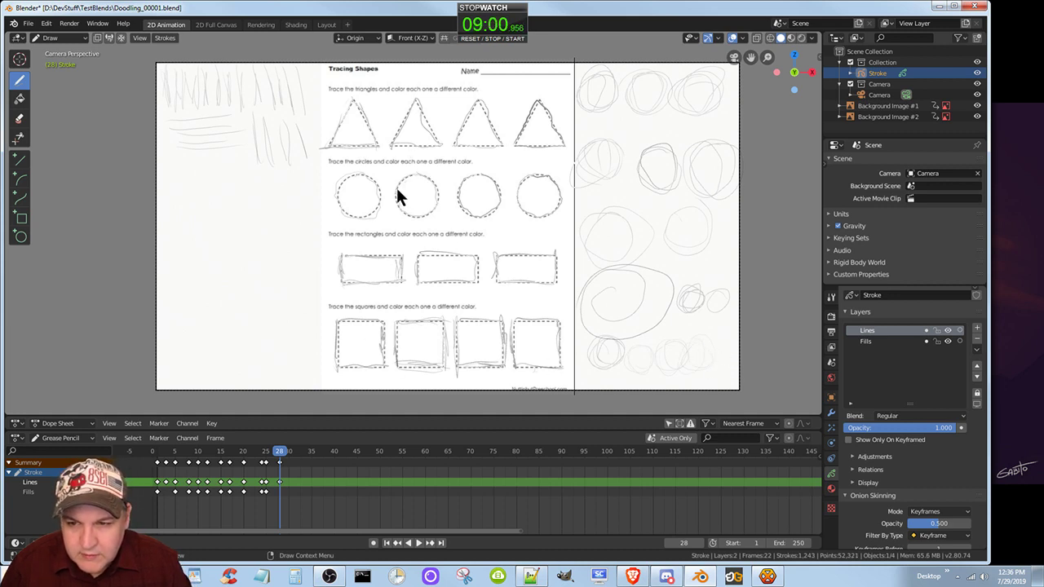
Retrace the worksheet's four circles on frame 28 with additional freehand loops inside and around them.
mouse_move(432, 181)
left_mouse_down()
mouse_move(408, 217)
mouse_move(395, 180)
mouse_move(437, 181)
left_mouse_up()
mouse_move(485, 172)
left_mouse_down()
mouse_move(470, 190)
mouse_move(525, 211)
mouse_move(545, 204)
left_mouse_up()
mouse_move(382, 186)
left_mouse_down()
mouse_move(343, 187)
mouse_move(378, 196)
mouse_move(373, 209)
left_mouse_up()
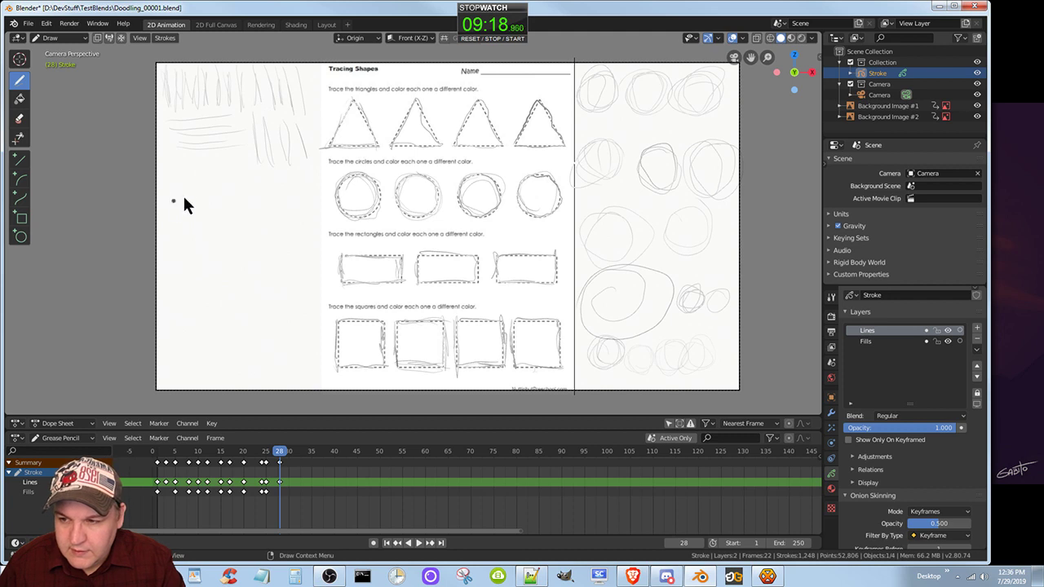
Draw a row of vertical practice strokes below the existing strokes in the blank area left of the worksheet.
left_click(159, 161)
left_click_drag(159, 162, 172, 208)
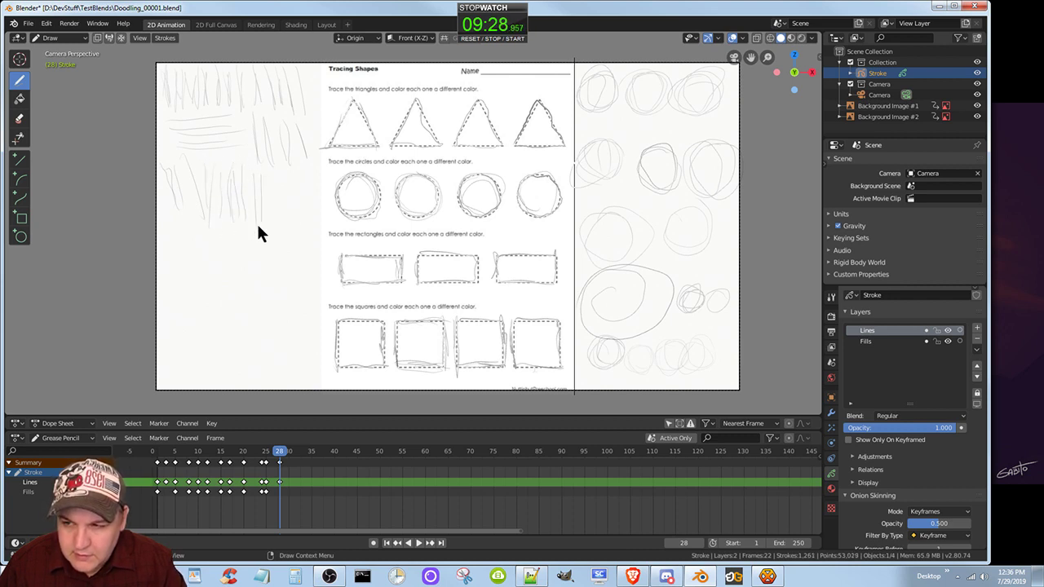
left_click_drag(267, 167, 270, 216)
left_click_drag(295, 178, 296, 221)
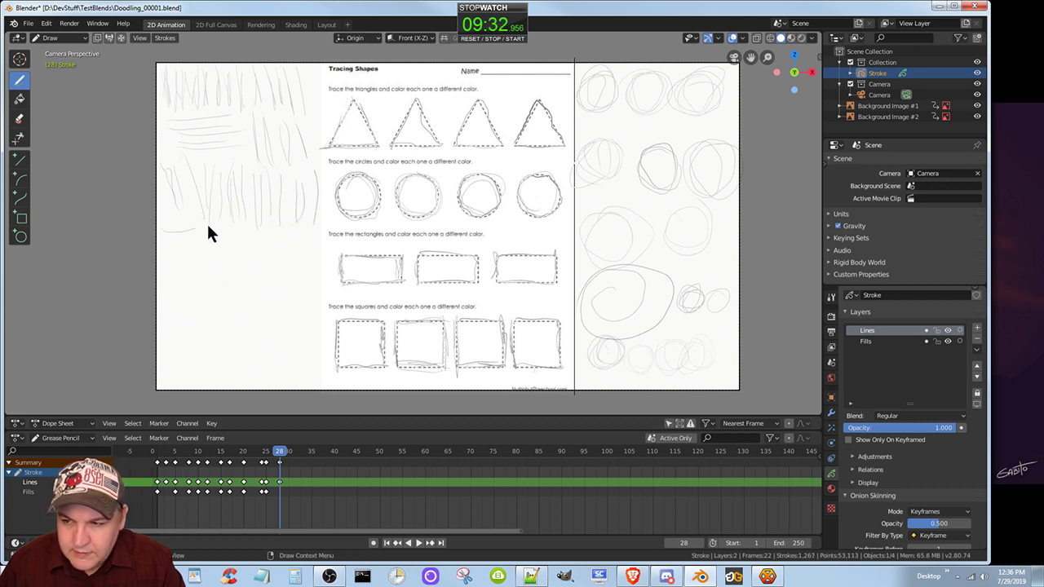
Draw a band of short horizontal practice strokes beneath the lower row of vertical strokes left of the worksheet.
mouse_move(161, 240)
left_mouse_down()
mouse_move(185, 238)
mouse_move(207, 253)
left_mouse_up()
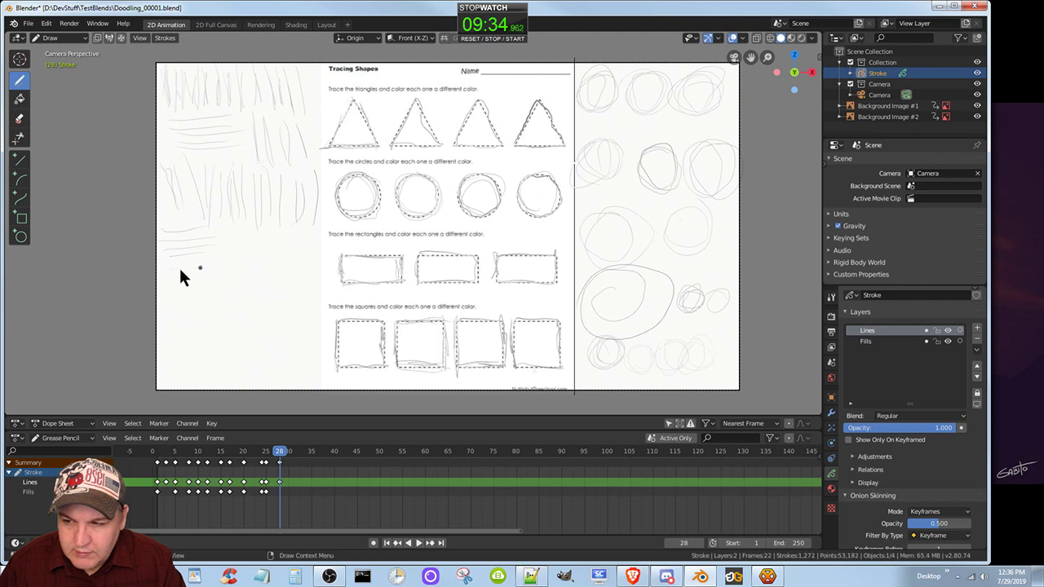
mouse_move(262, 237)
left_mouse_down()
mouse_move(220, 249)
mouse_move(267, 264)
left_mouse_up()
left_click_drag(314, 229, 329, 229)
mouse_move(274, 242)
left_mouse_down()
mouse_move(337, 234)
mouse_move(288, 265)
left_mouse_up()
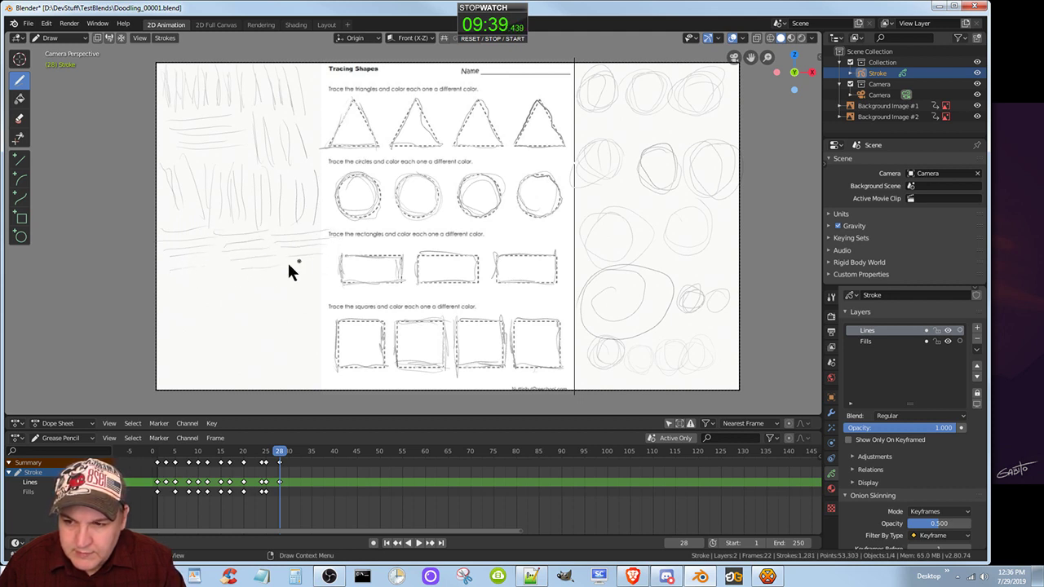
Draw a third row of slightly curved vertical practice strokes below the lower horizontal band in the blank area left of the worksheet.
left_click(184, 293)
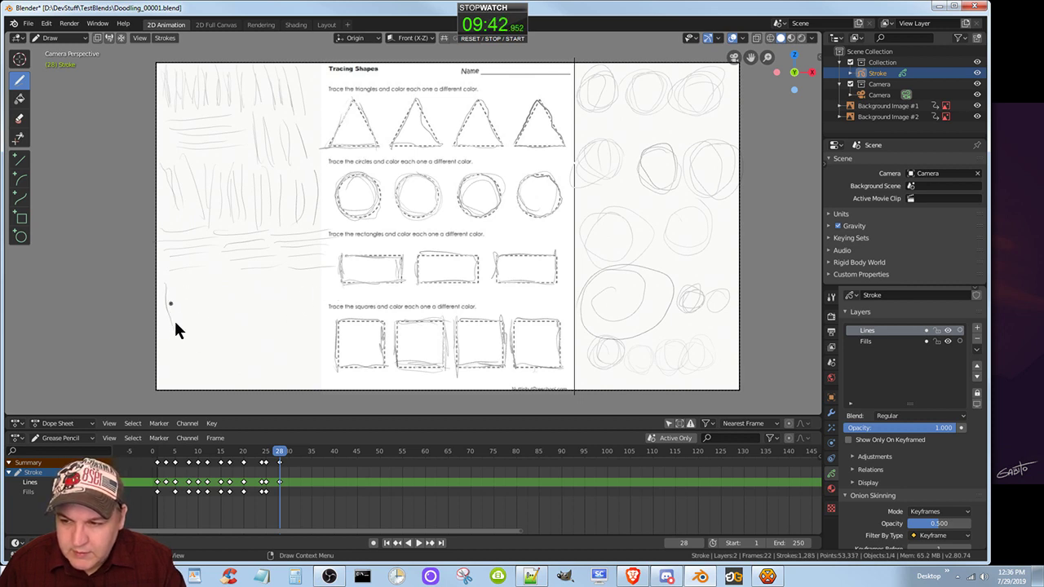
left_click_drag(175, 322, 175, 331)
left_click_drag(181, 284, 181, 328)
left_click_drag(198, 285, 197, 324)
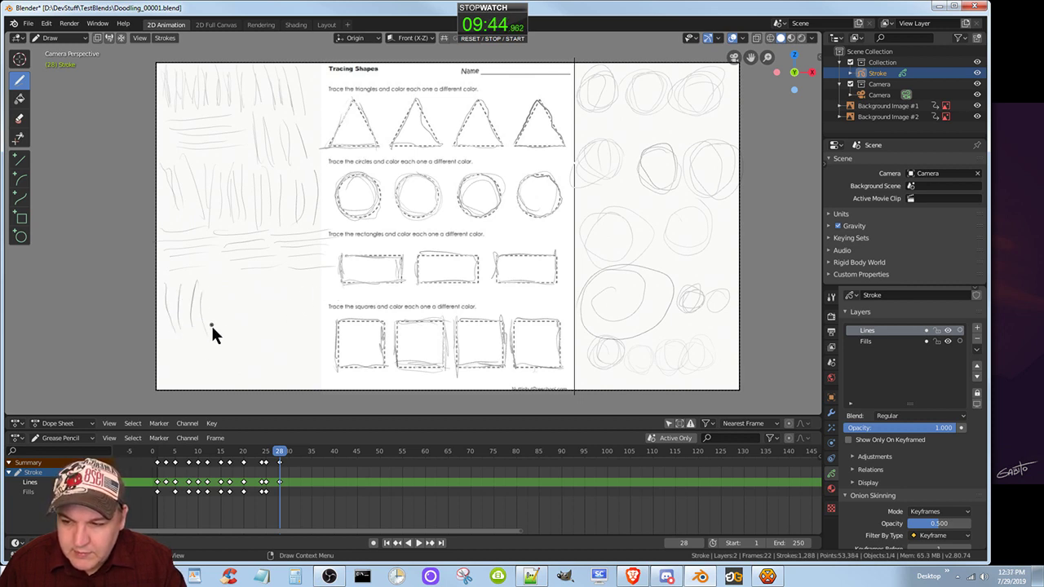
left_click_drag(216, 285, 213, 319)
left_click_drag(236, 285, 235, 308)
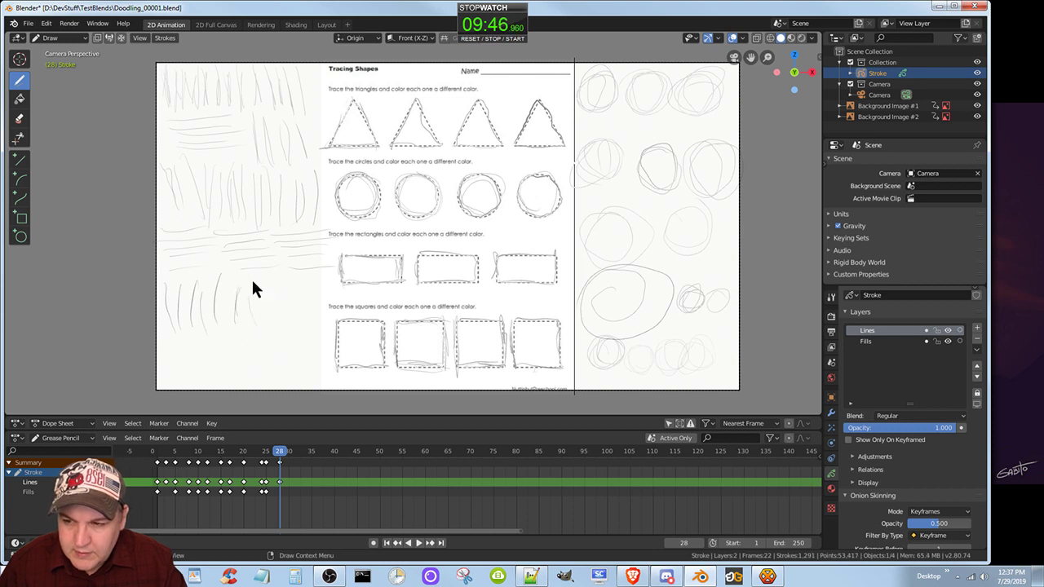
left_click_drag(262, 270, 288, 316)
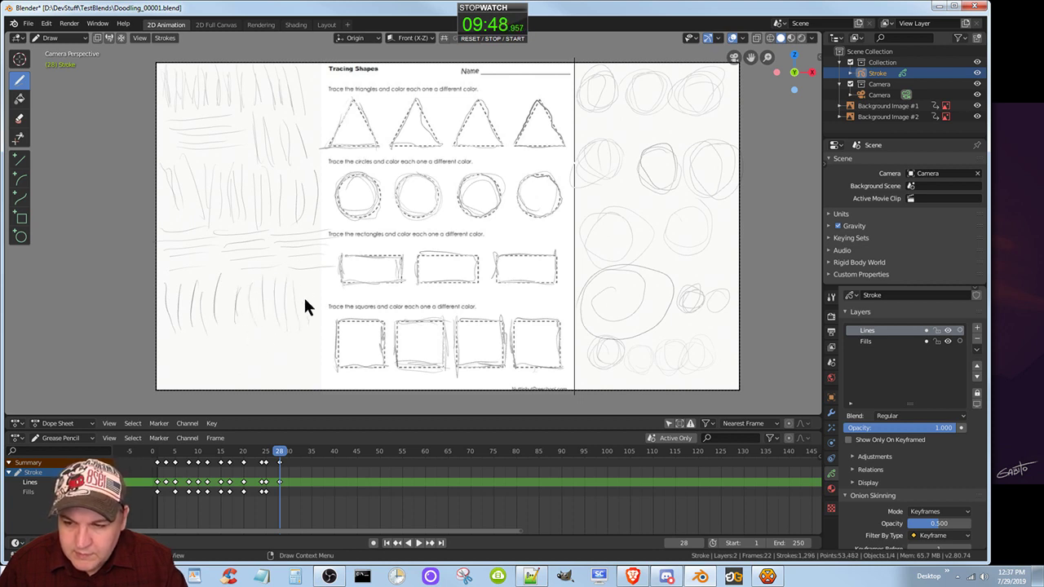
left_click_drag(316, 256, 318, 282)
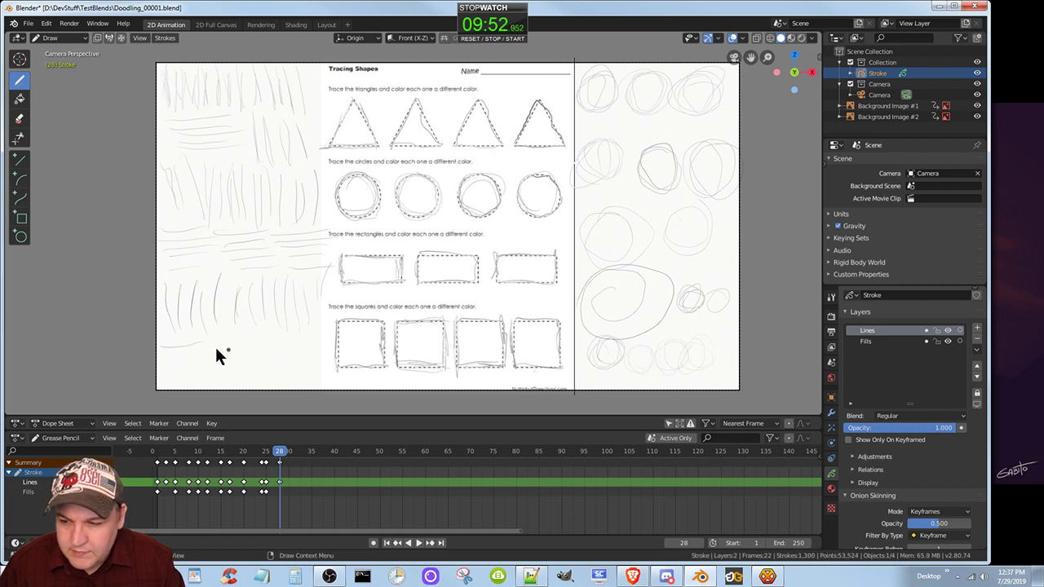
Fill the bottom of the blank area left of the worksheet with horizontal practice strokes and reset the stopwatch to zero.
mouse_move(163, 356)
left_mouse_down()
mouse_move(198, 353)
mouse_move(186, 365)
mouse_move(208, 375)
mouse_move(188, 398)
mouse_move(262, 364)
mouse_move(265, 378)
mouse_move(298, 345)
mouse_move(312, 359)
left_mouse_up()
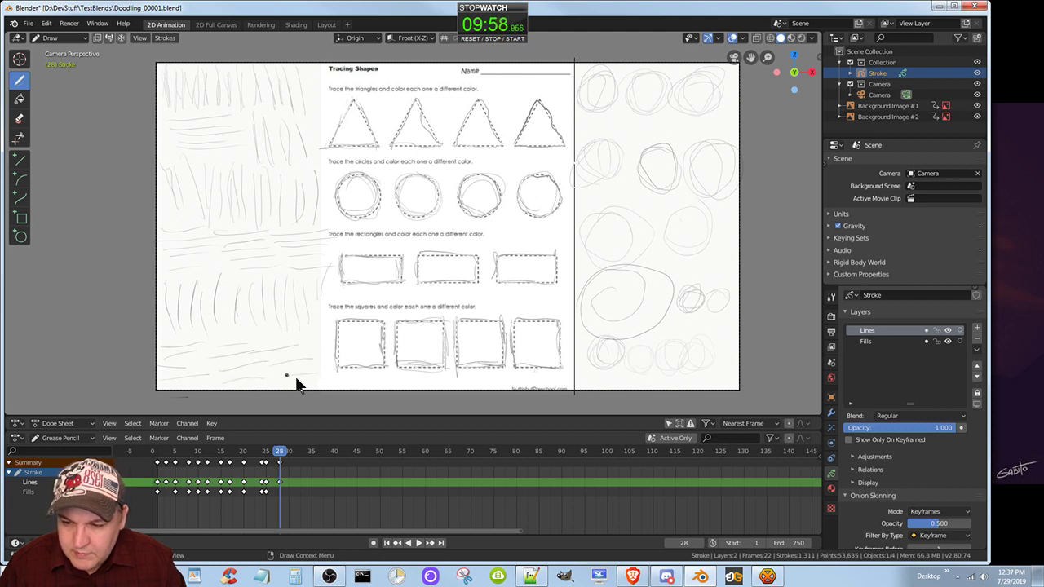
left_click(288, 376)
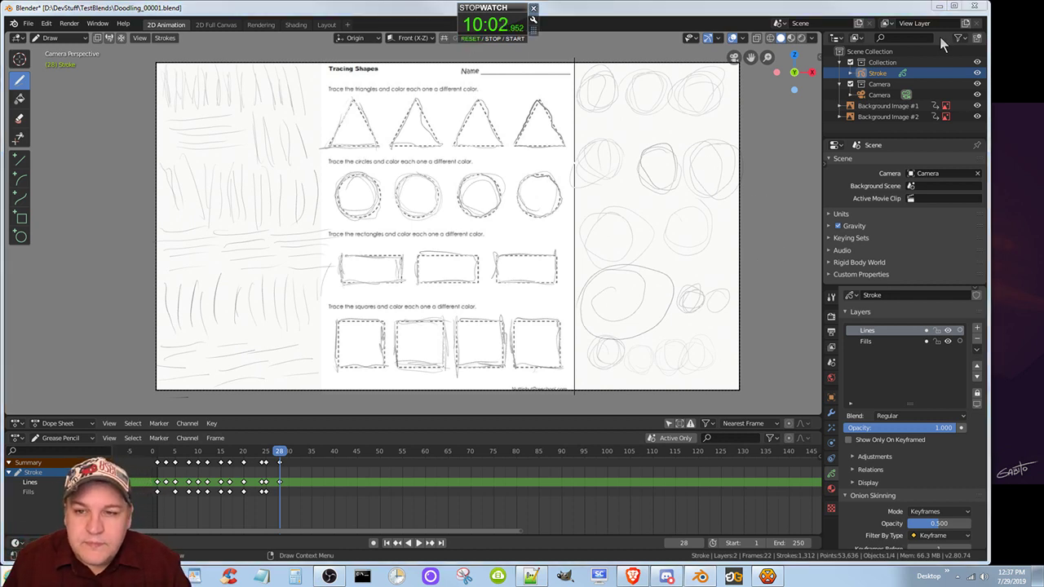
left_click(470, 40)
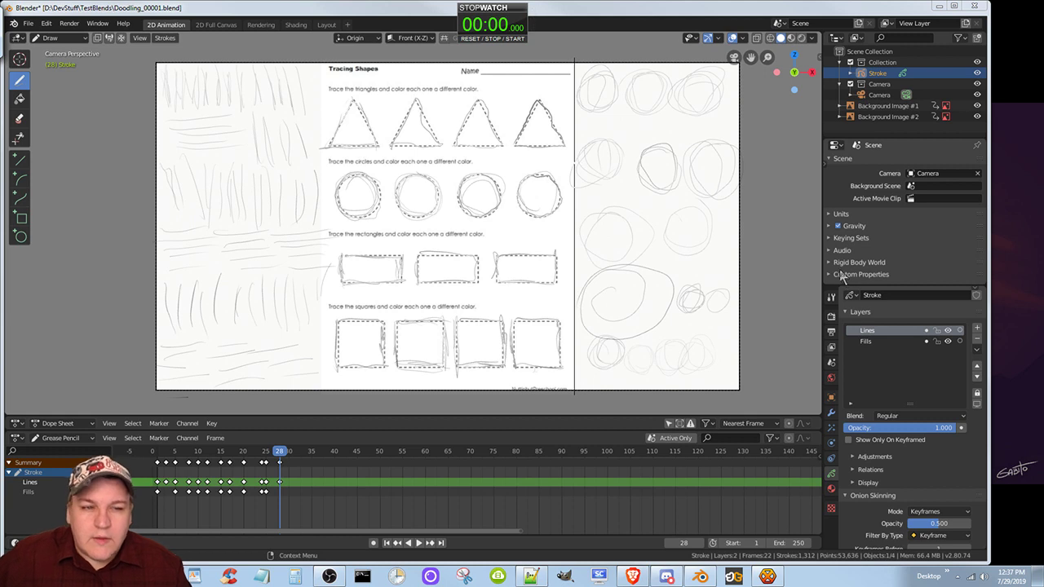